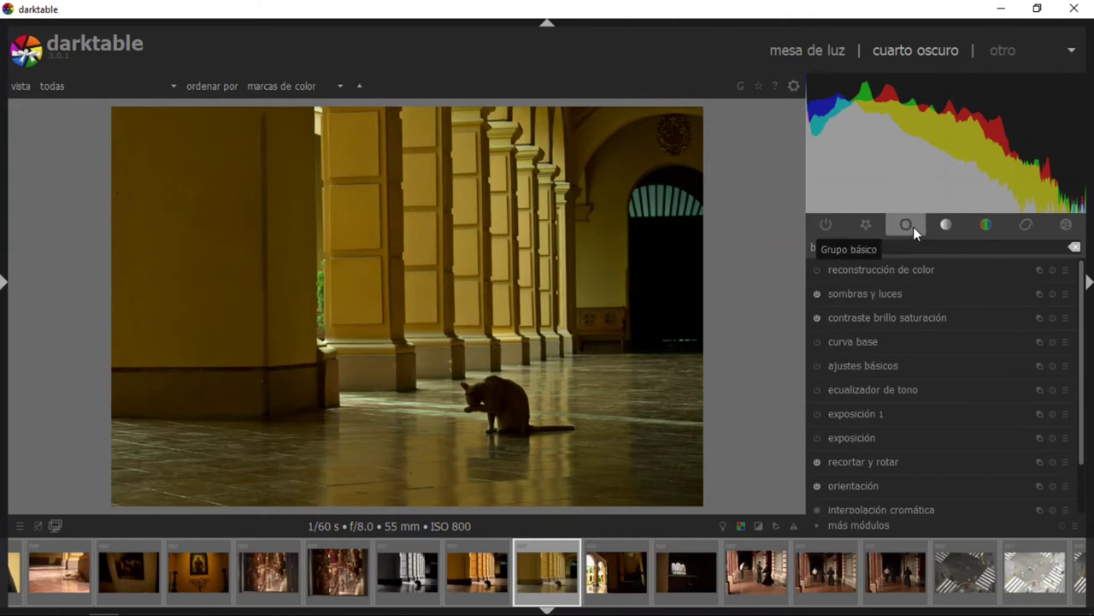
Switch to the Grupo tono module group to reveal the película rgb module
{"action": "left_click", "coordinate": [945, 225]}
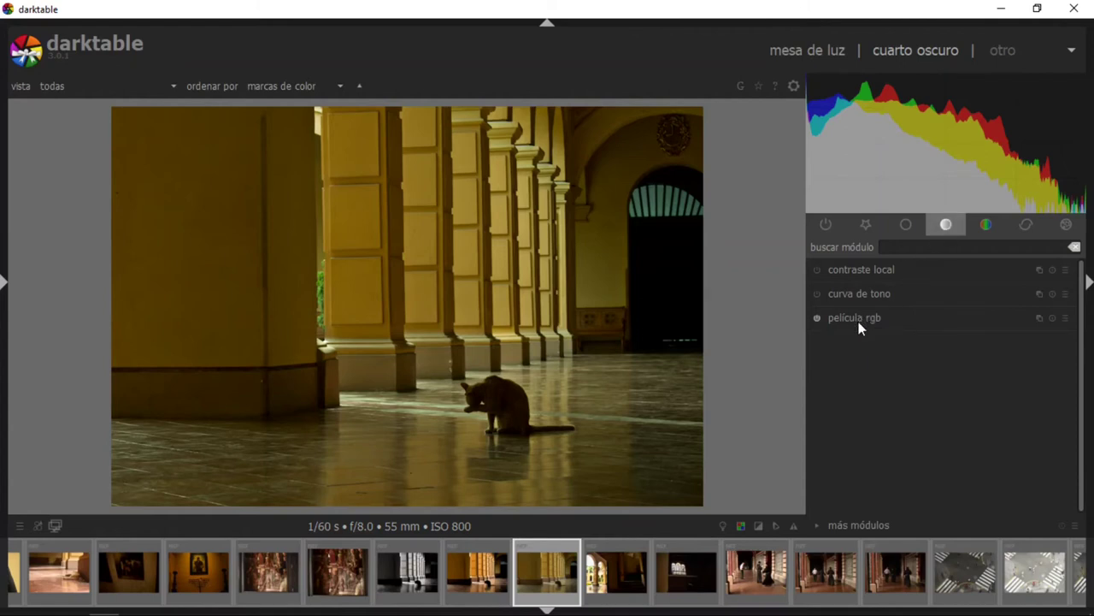
{"action": "left_click", "coordinate": [859, 319]}
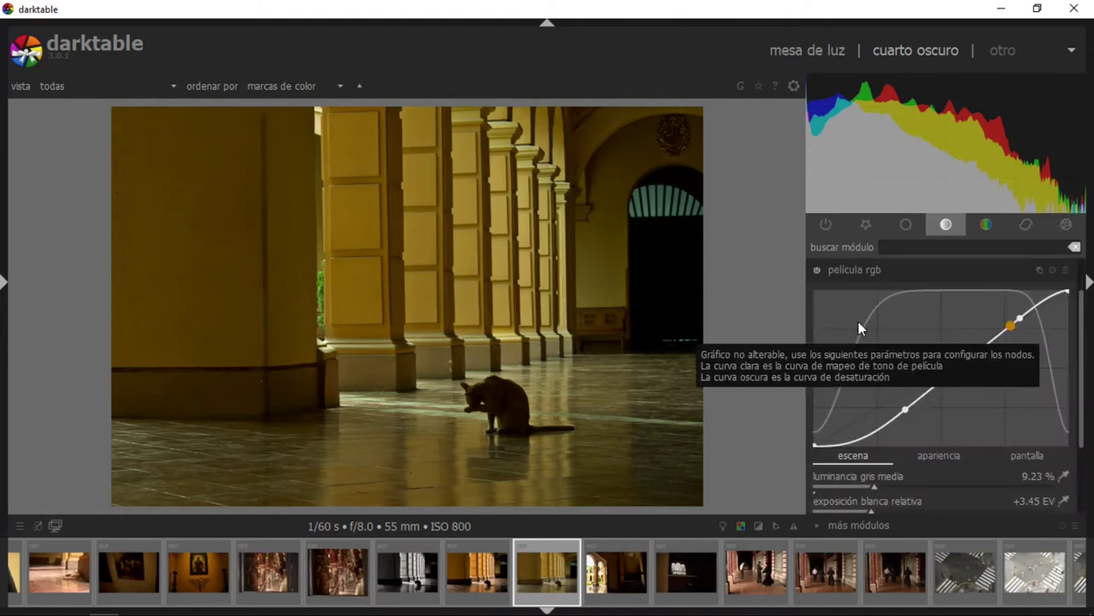
{"action": "left_click_drag", "start_coordinate": [1081, 369], "coordinate": [1079, 419]}
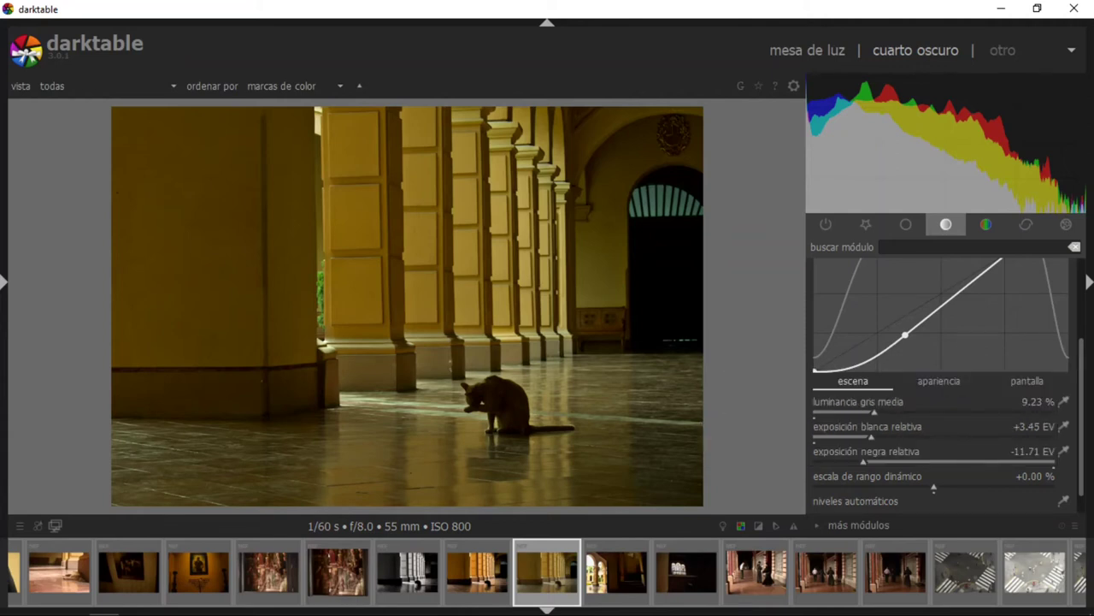
{"action": "left_click_drag", "start_coordinate": [1083, 367], "coordinate": [1078, 321]}
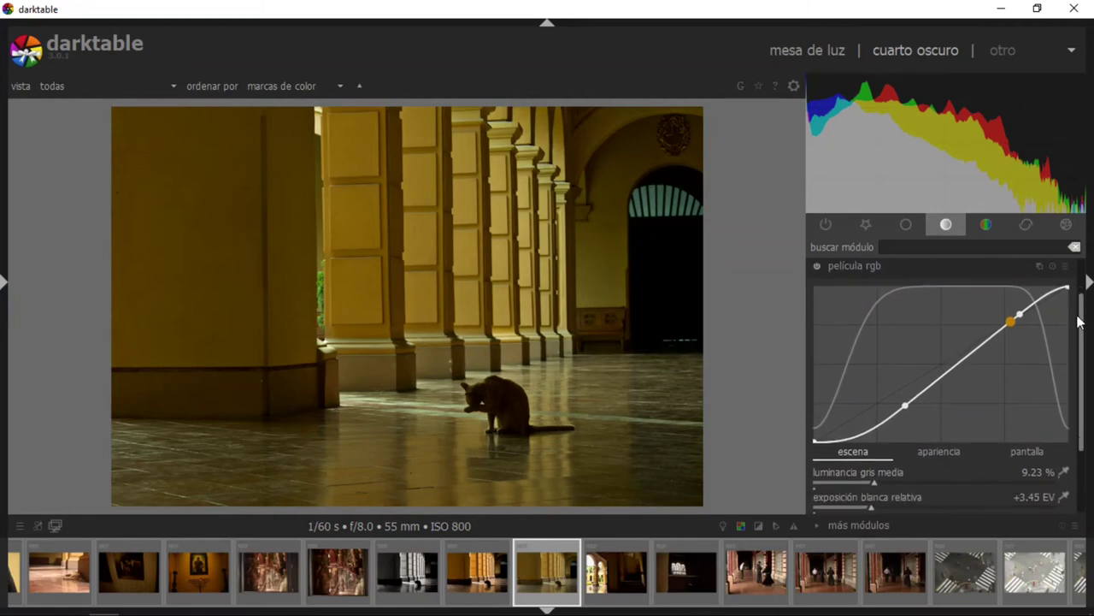
{"action": "left_click_drag", "start_coordinate": [1078, 322], "coordinate": [1078, 323]}
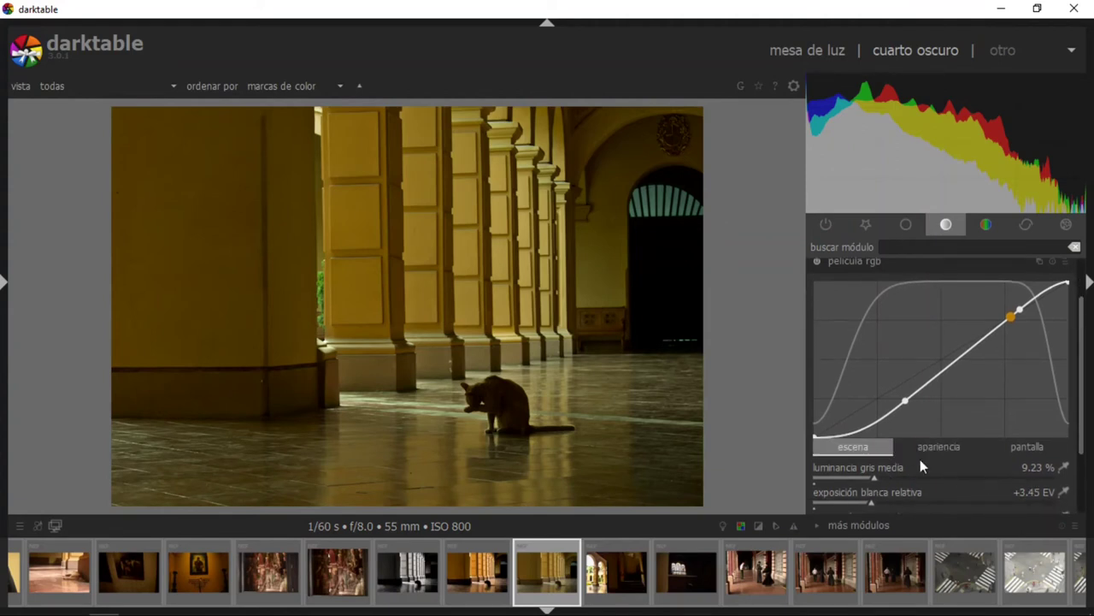
{"action": "scroll", "coordinate": [1082, 358], "scroll_direction": "down", "scroll_amount": 1}
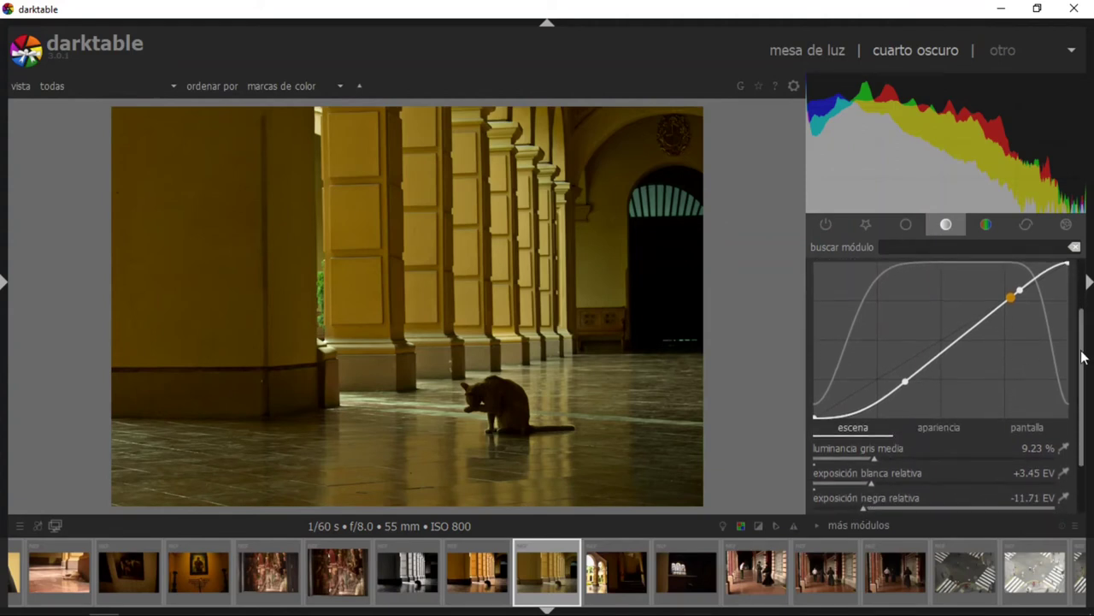
{"action": "scroll", "coordinate": [1083, 357], "scroll_direction": "down", "scroll_amount": 1}
{"action": "scroll", "coordinate": [1083, 357], "scroll_direction": "down", "scroll_amount": 2}
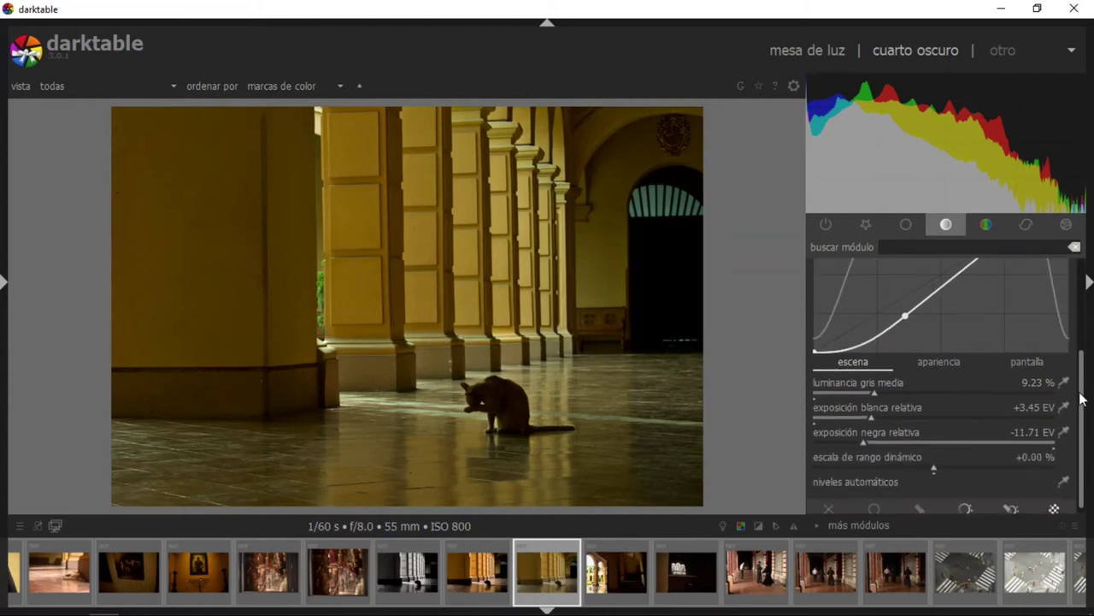
{"action": "scroll", "coordinate": [1082, 357], "scroll_direction": "up", "scroll_amount": 4}
{"action": "left_click_drag", "start_coordinate": [1081, 355], "coordinate": [1081, 346]}
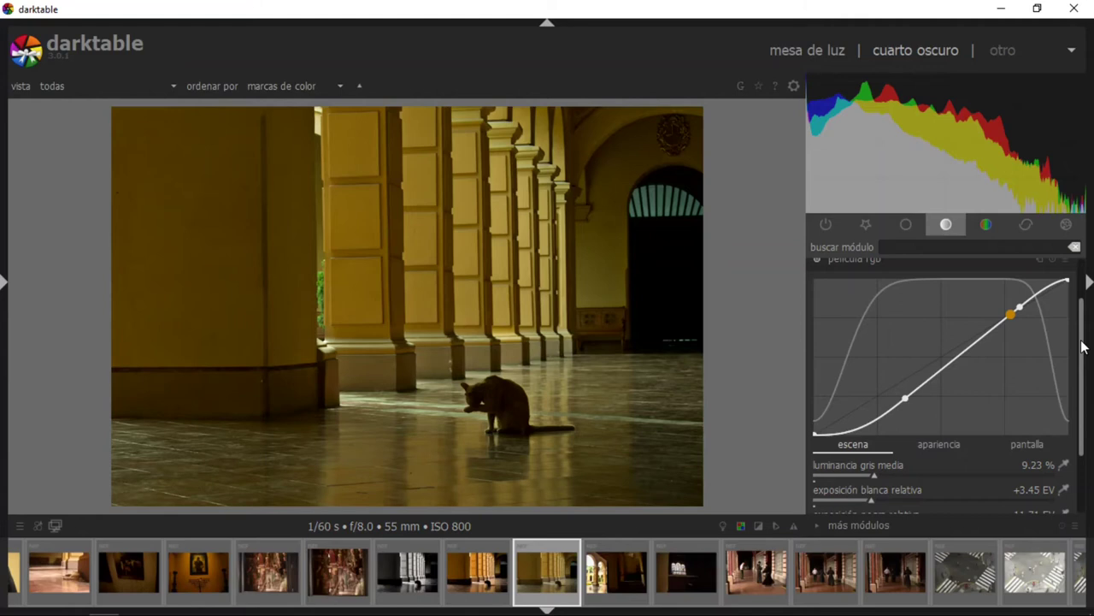
{"action": "left_click_drag", "start_coordinate": [1083, 346], "coordinate": [1082, 359]}
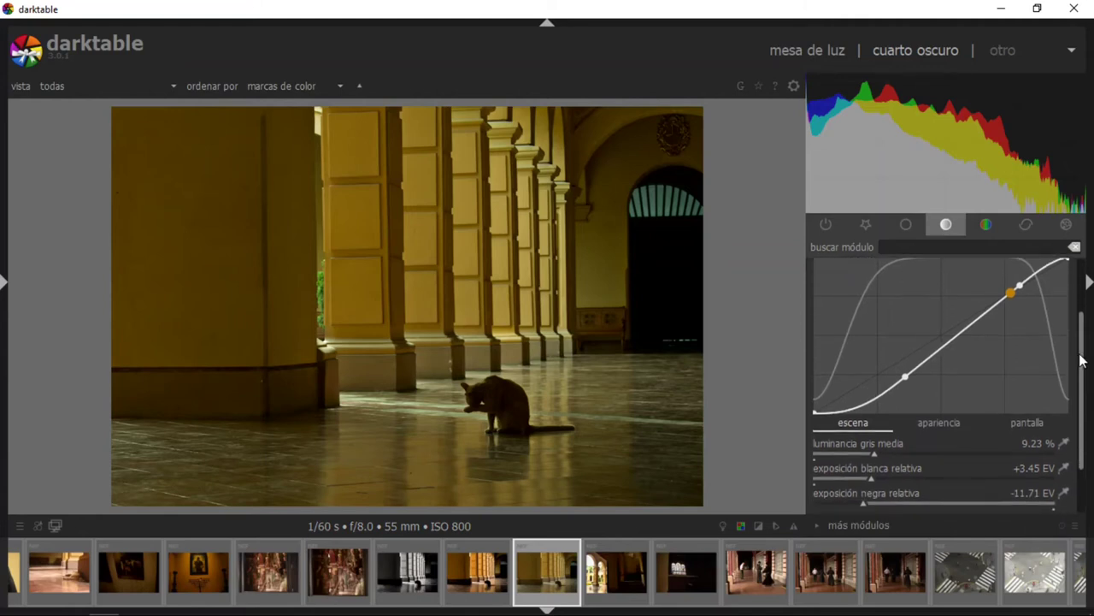
{"action": "scroll", "coordinate": [1081, 359], "scroll_direction": "down", "scroll_amount": 1}
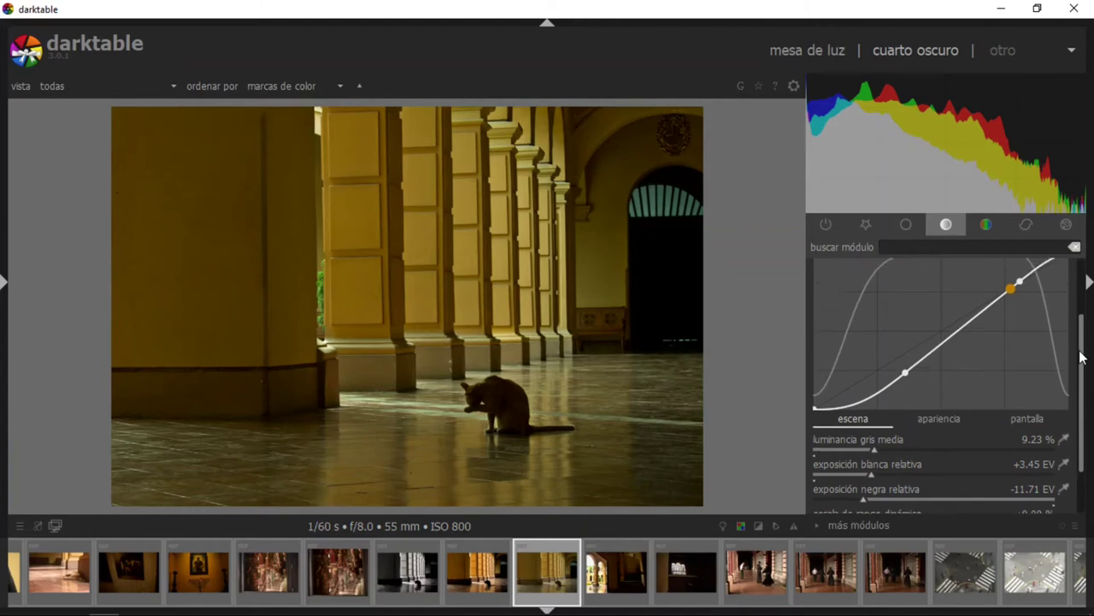
{"action": "left_click_drag", "start_coordinate": [1083, 367], "coordinate": [1081, 350]}
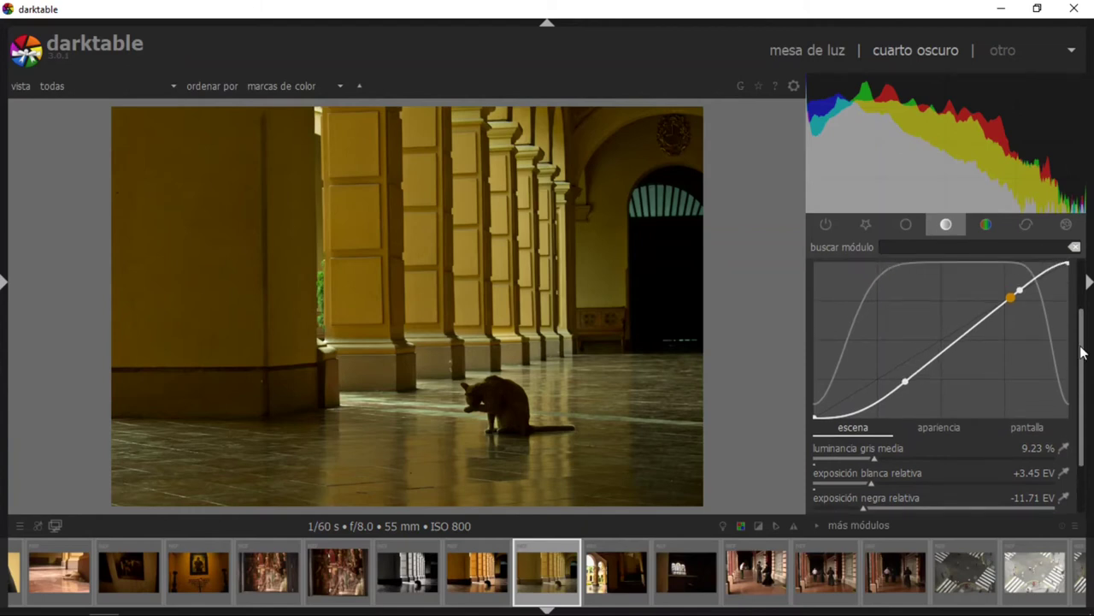
{"action": "mouse_move", "coordinate": [1081, 351]}
{"action": "left_mouse_down"}
{"action": "mouse_move", "coordinate": [1083, 363]}
{"action": "mouse_move", "coordinate": [1080, 342]}
{"action": "left_mouse_up"}
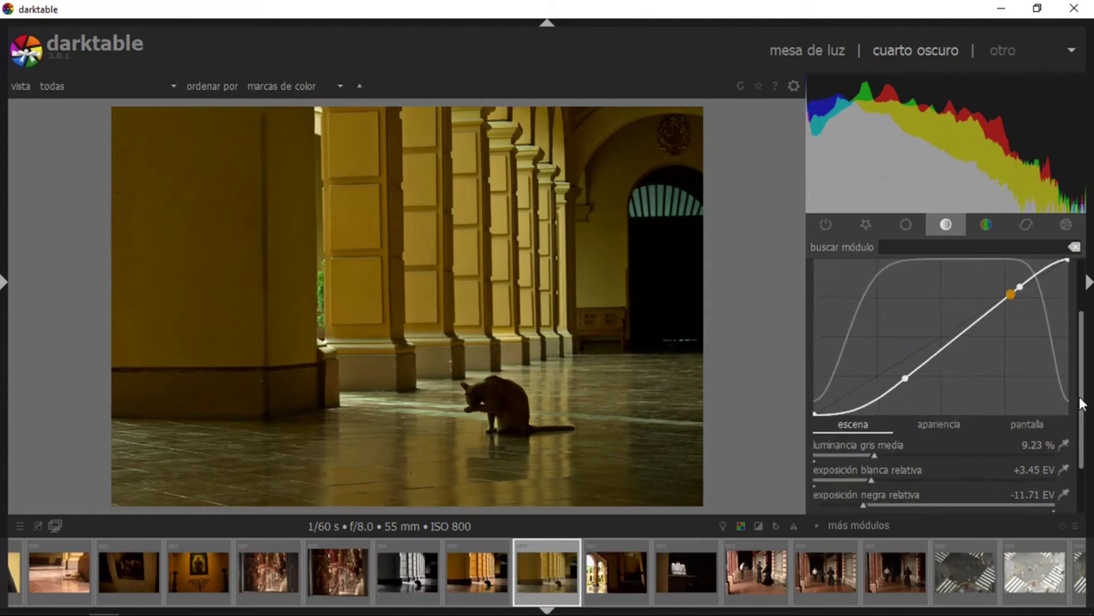
{"action": "scroll", "coordinate": [1079, 385], "scroll_direction": "down", "scroll_amount": 3}
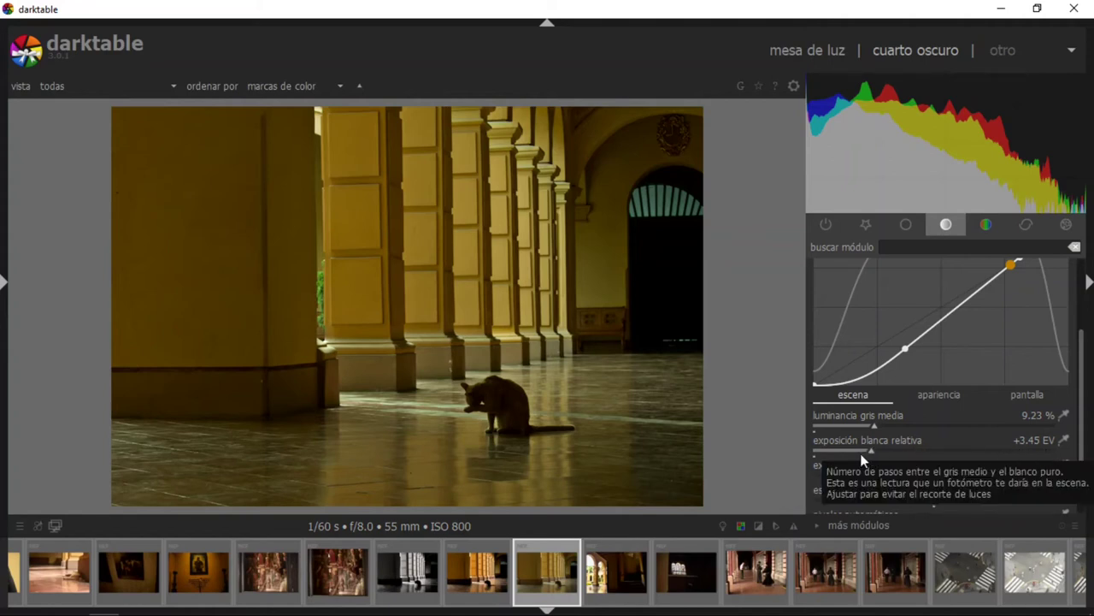
Give película rgb a relative white exposure of +2.04 EV and relative black of -3.29 EV
{"action": "left_click", "coordinate": [815, 451]}
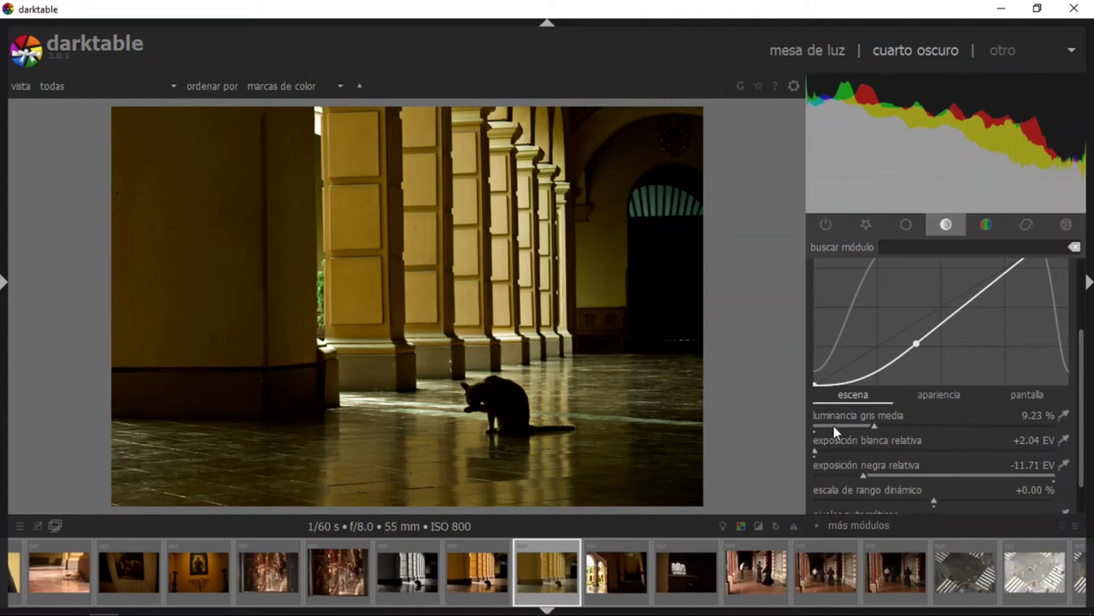
{"action": "left_click", "coordinate": [1050, 473]}
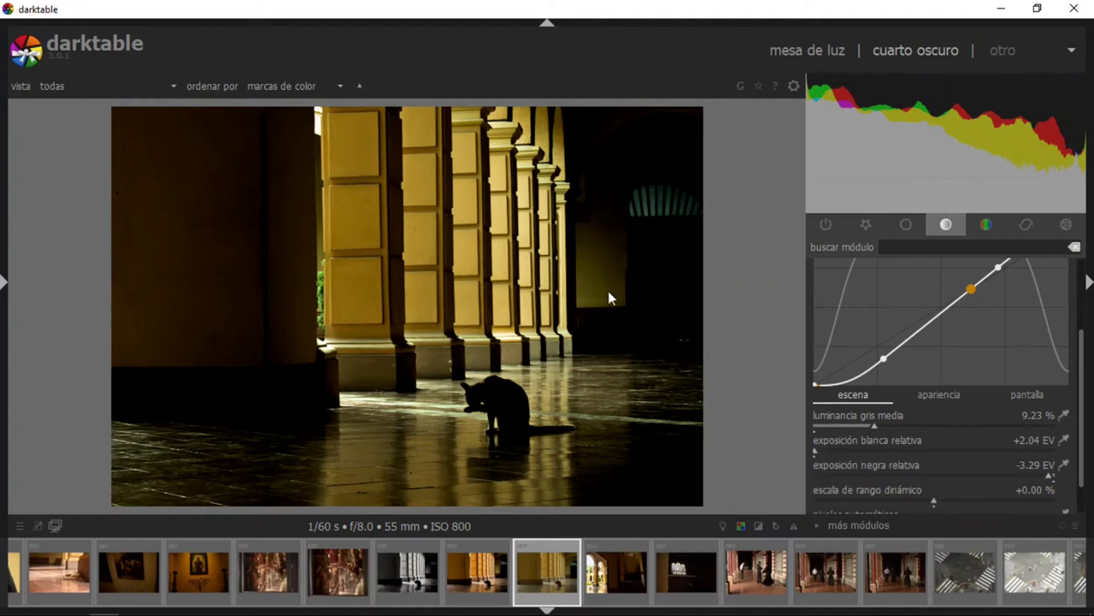
Raise relative white exposure to about +3.55 EV and set relative black near -5.80 EV
{"action": "left_click", "coordinate": [835, 449]}
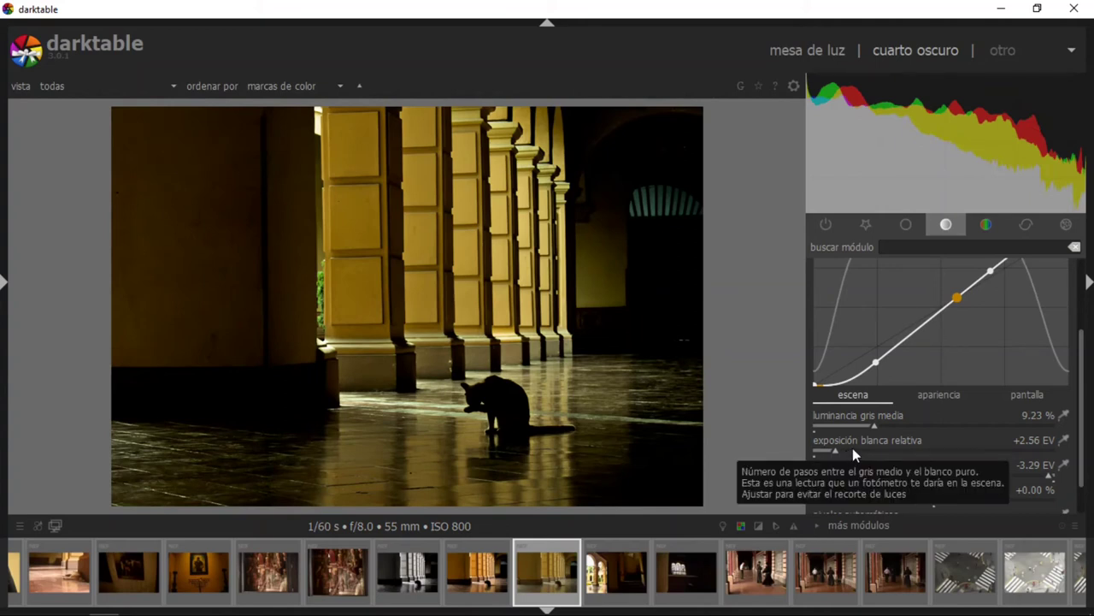
{"action": "left_click", "coordinate": [857, 449]}
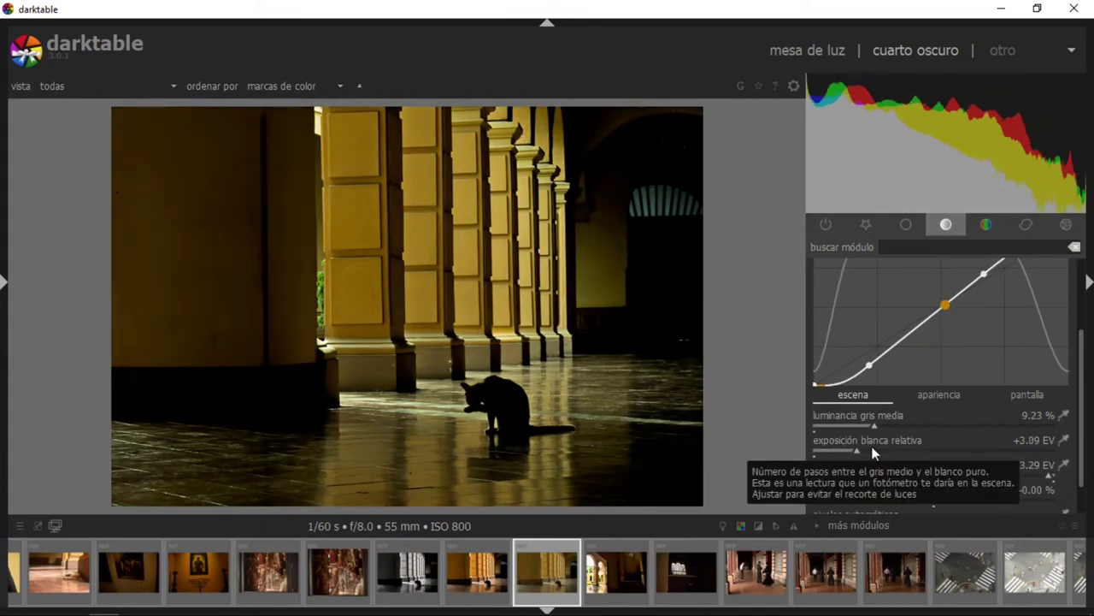
{"action": "left_click", "coordinate": [874, 448]}
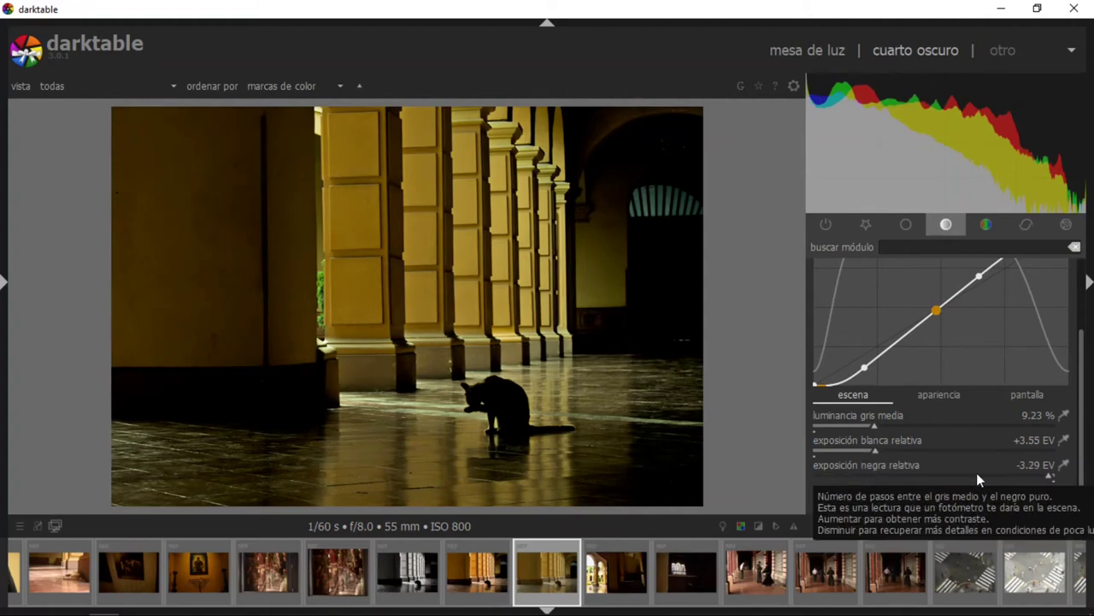
{"action": "left_click", "coordinate": [977, 473]}
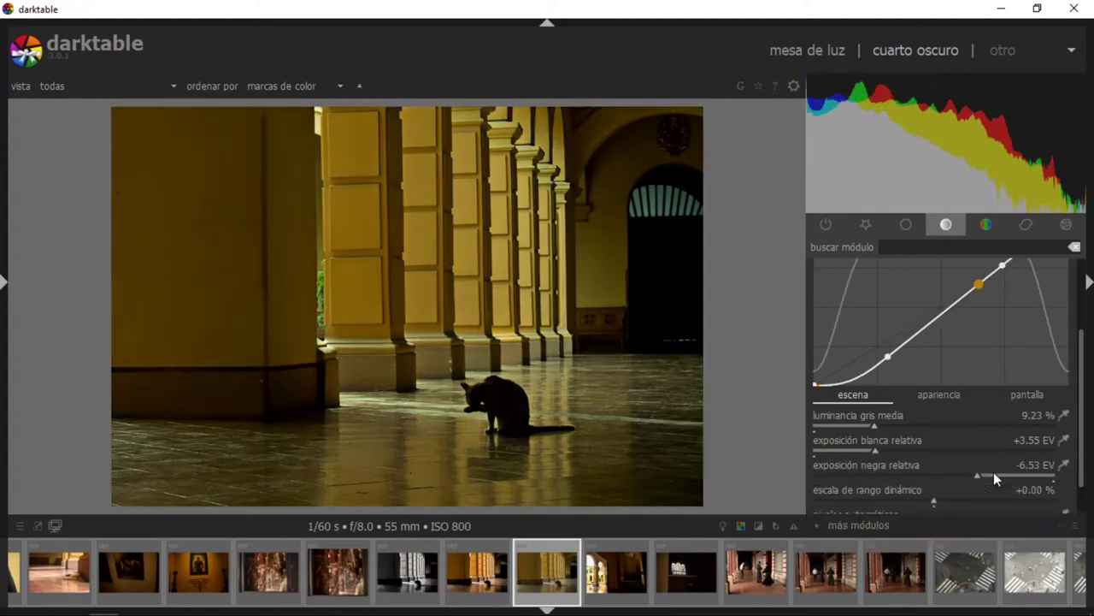
{"action": "left_click", "coordinate": [994, 473]}
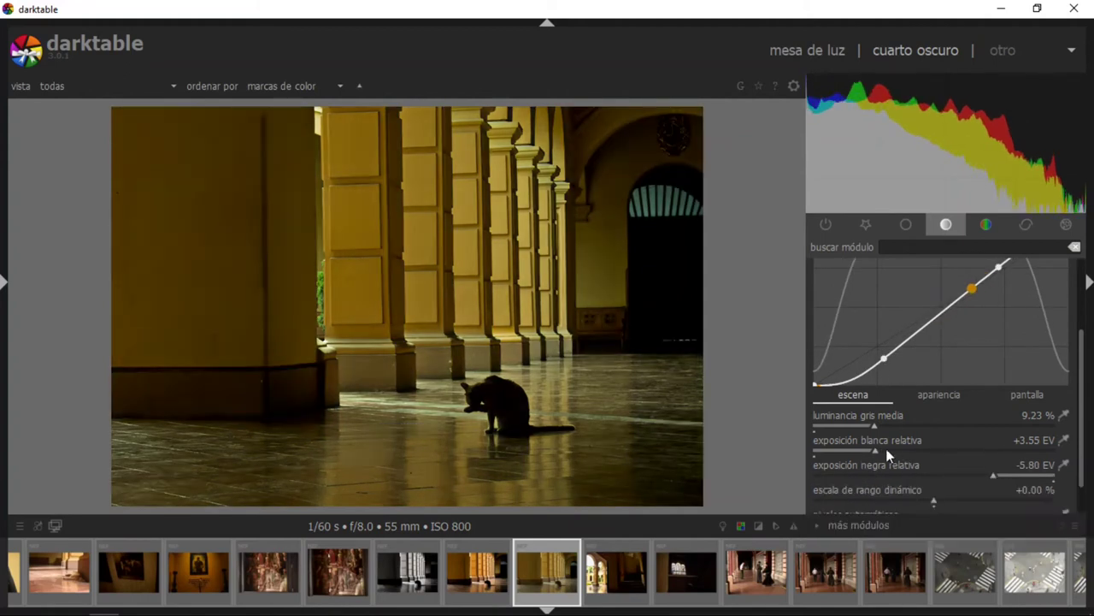
Set middle grey to 9.85%, refine white to +3.05 EV, and toggle the clipping warning
{"action": "left_click", "coordinate": [865, 424]}
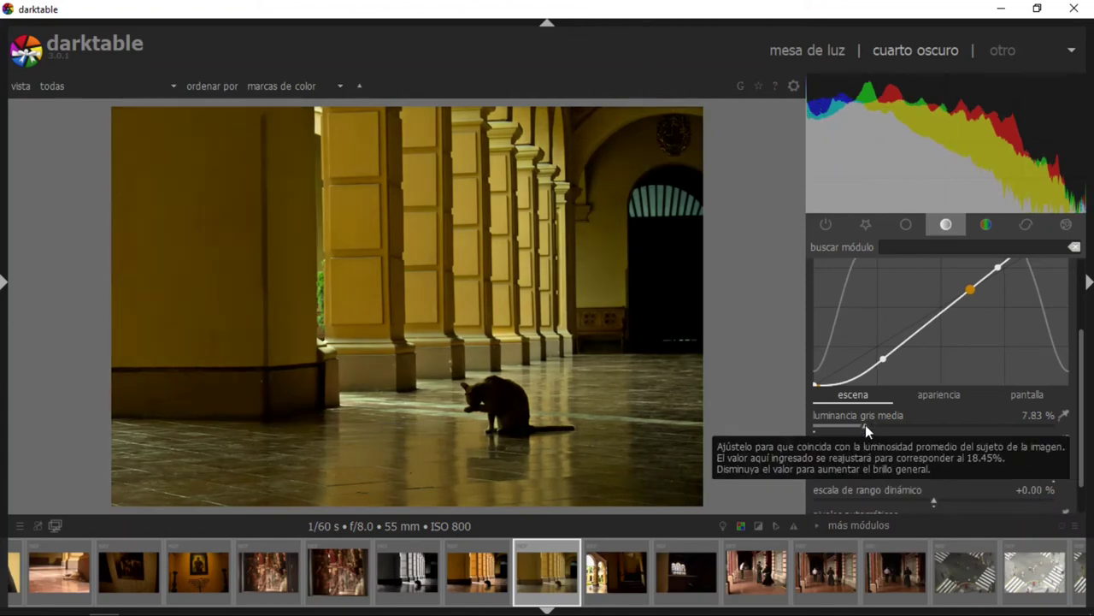
{"action": "left_click", "coordinate": [874, 423]}
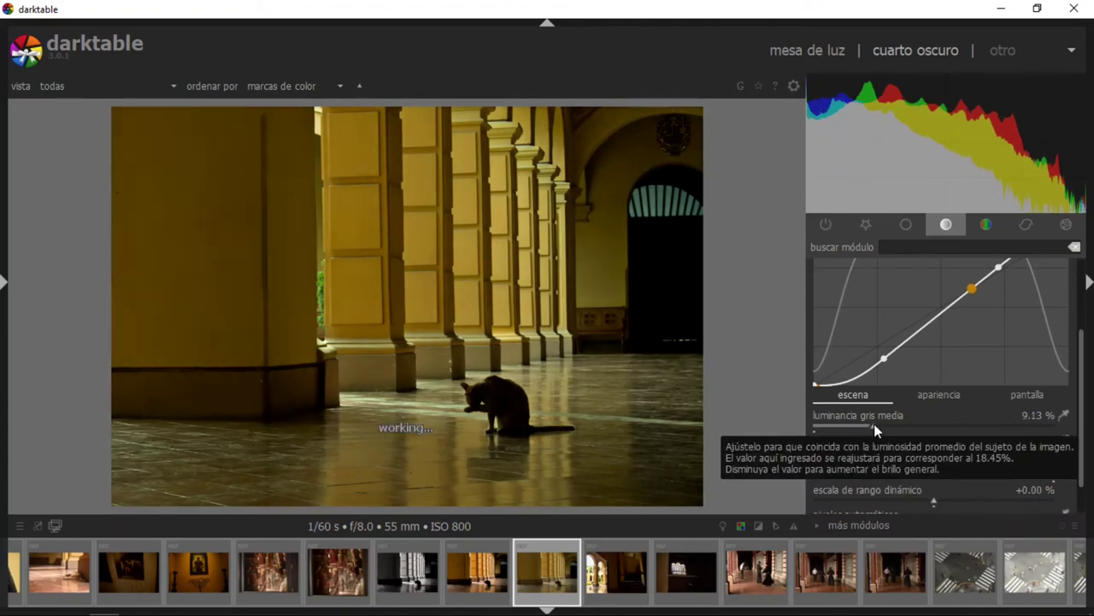
{"action": "left_click", "coordinate": [879, 424]}
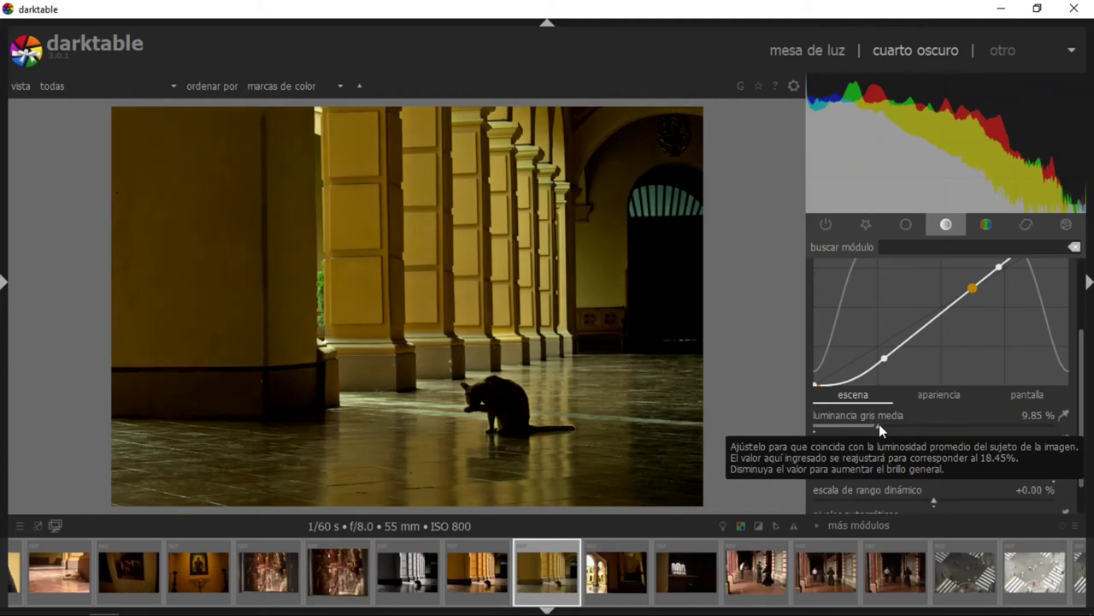
{"action": "left_click_drag", "start_coordinate": [866, 453], "coordinate": [874, 455]}
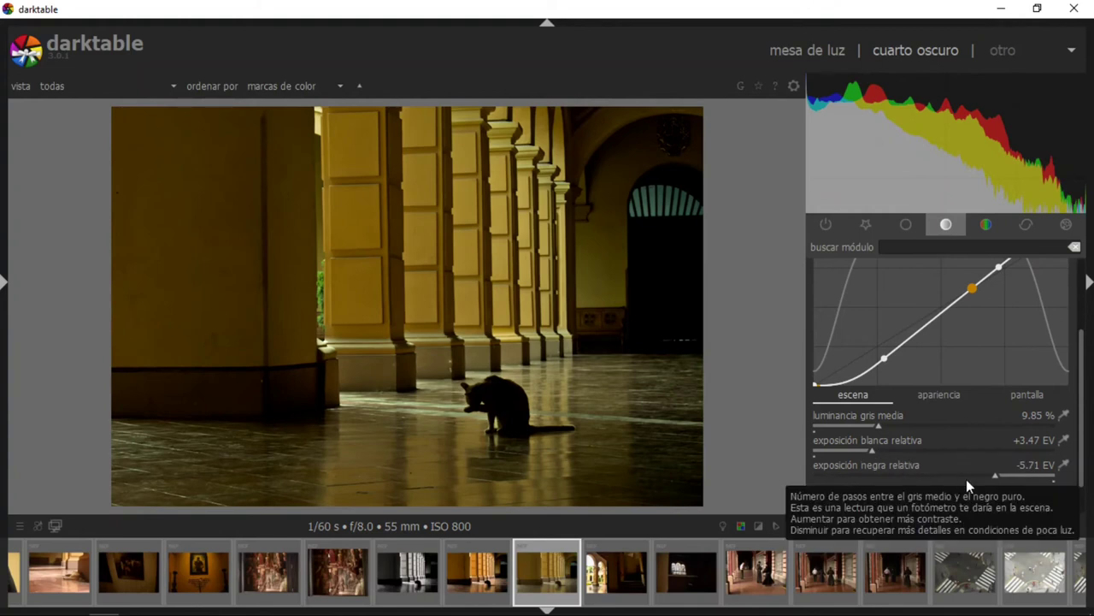
{"action": "left_click", "coordinate": [966, 477]}
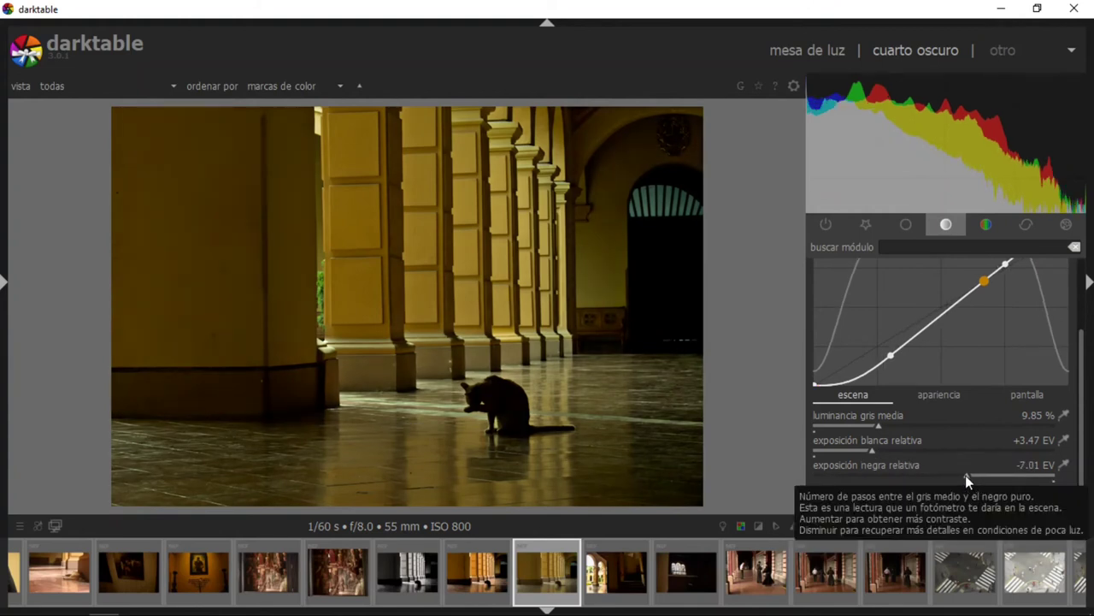
{"action": "left_click", "coordinate": [972, 475]}
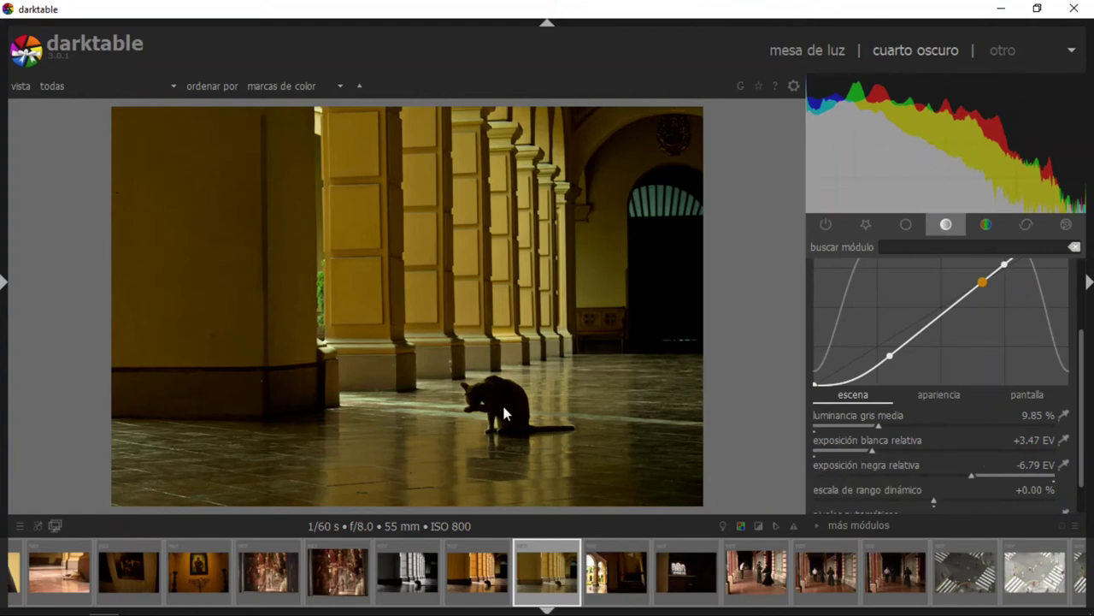
{"action": "left_click", "coordinate": [855, 450]}
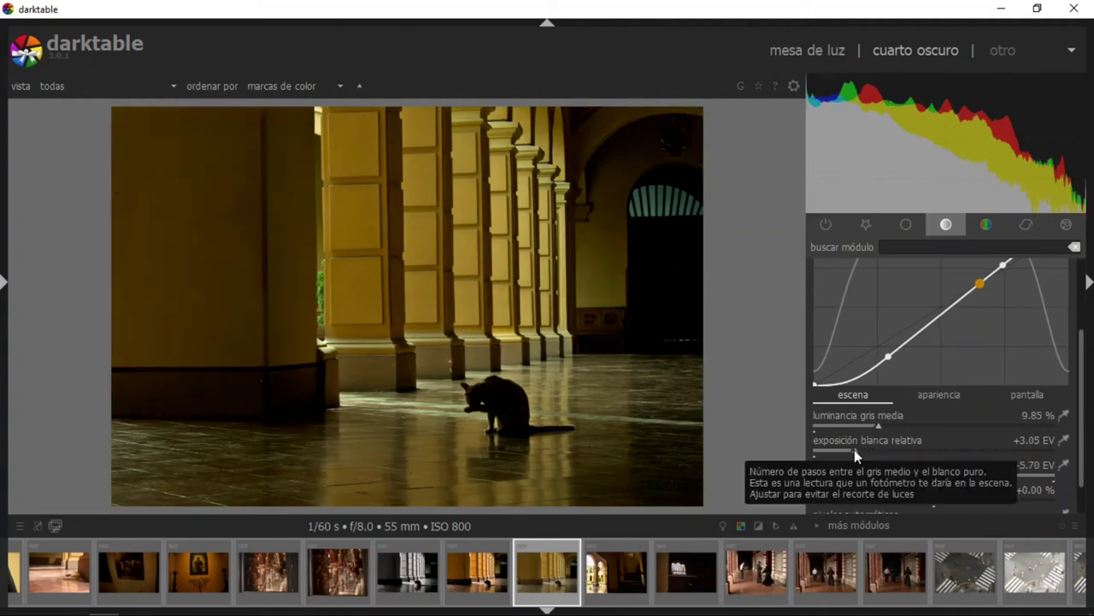
{"action": "left_click", "coordinate": [760, 525]}
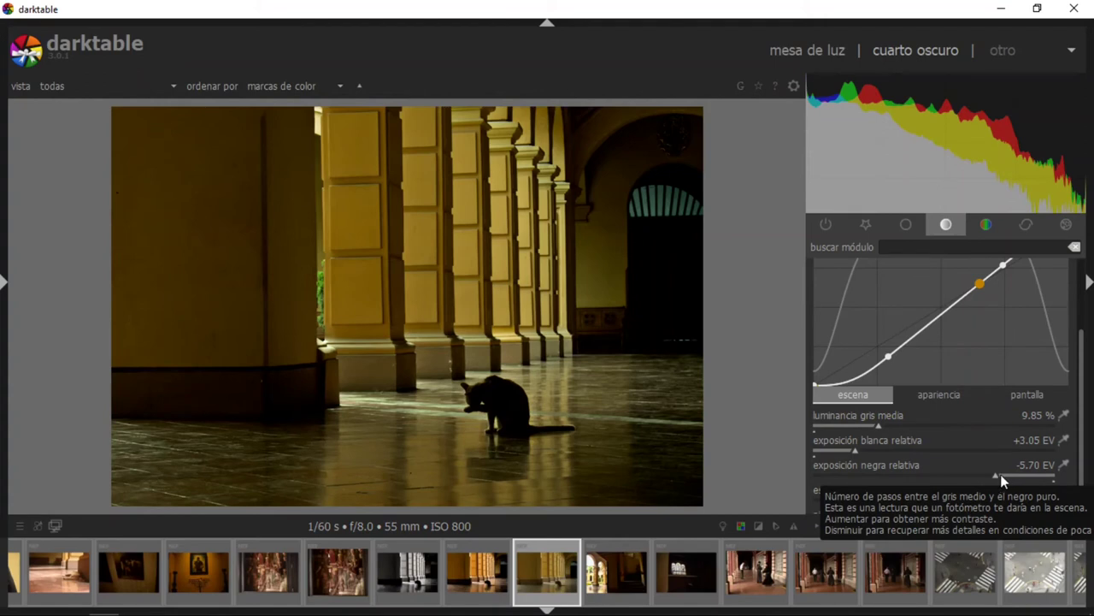
Set the filmic relative black exposure to -6.72 EV
{"action": "left_click_drag", "start_coordinate": [990, 475], "coordinate": [979, 476]}
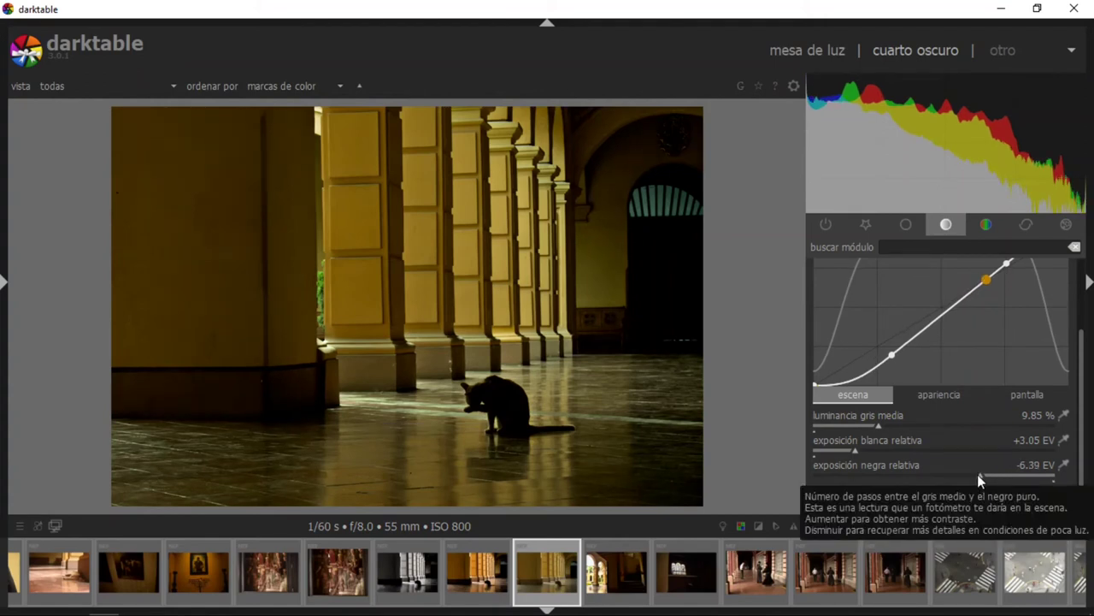
{"action": "left_click", "coordinate": [969, 475]}
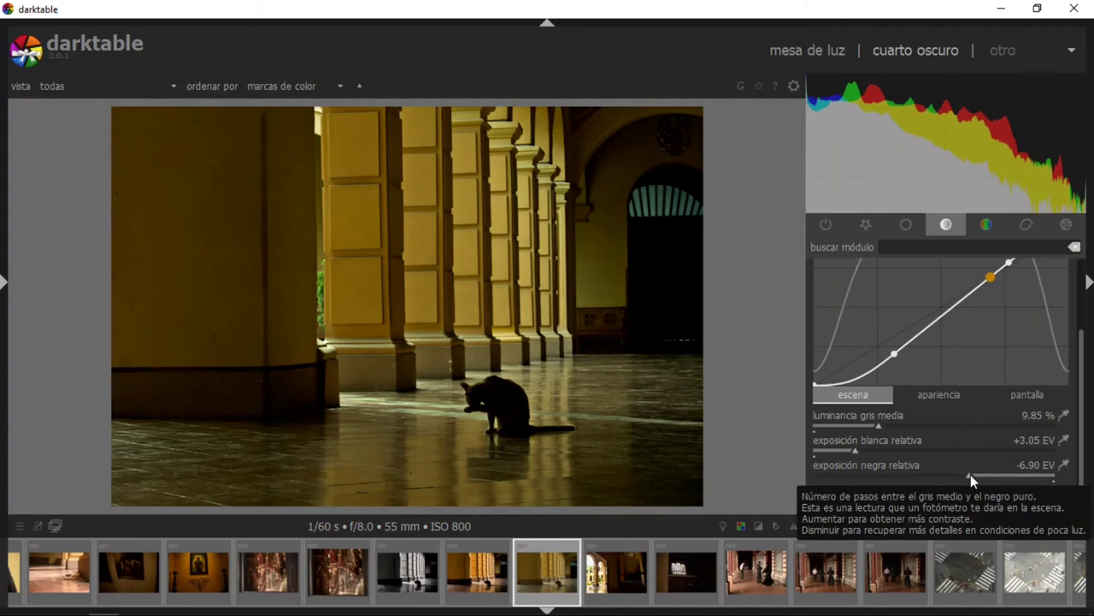
{"action": "left_click", "coordinate": [974, 475]}
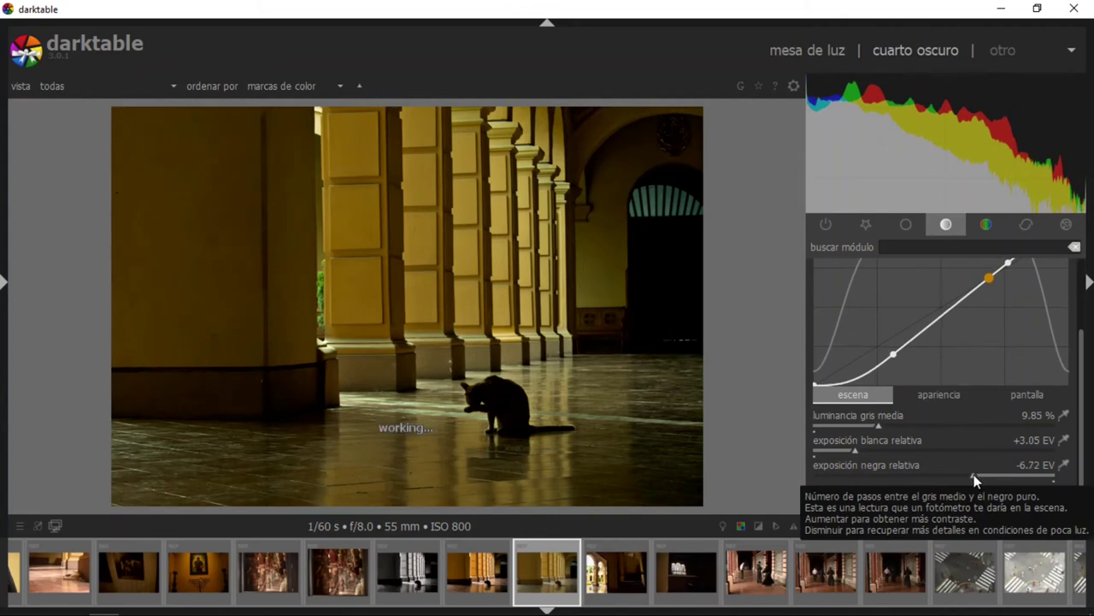
Raise the filmic contrast on the apariencia tab to 1.338 and collapse the module
{"action": "left_click", "coordinate": [945, 393]}
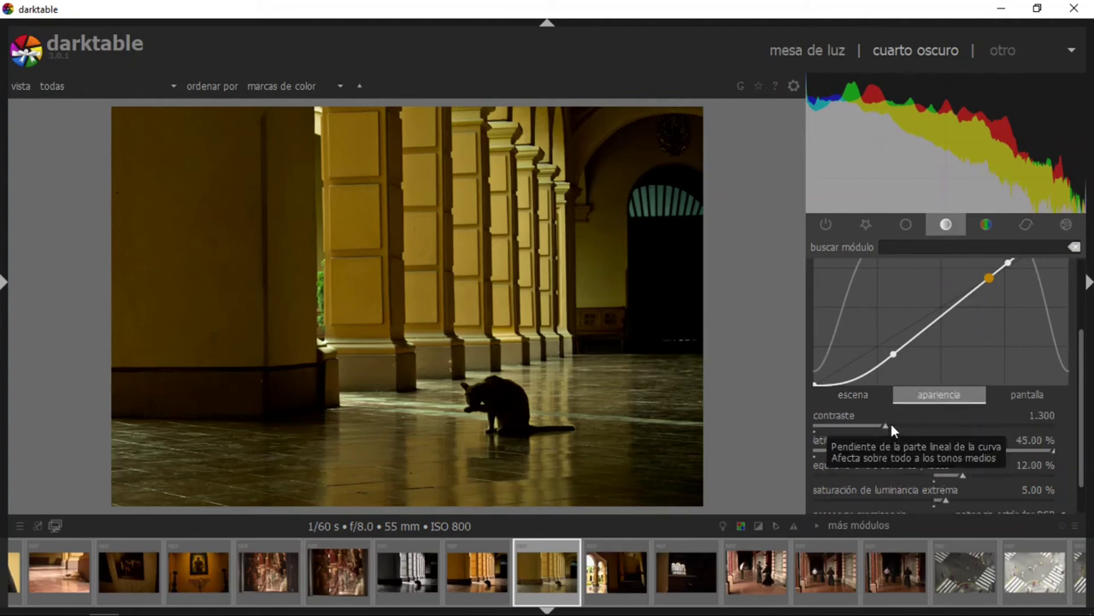
{"action": "left_click", "coordinate": [891, 424]}
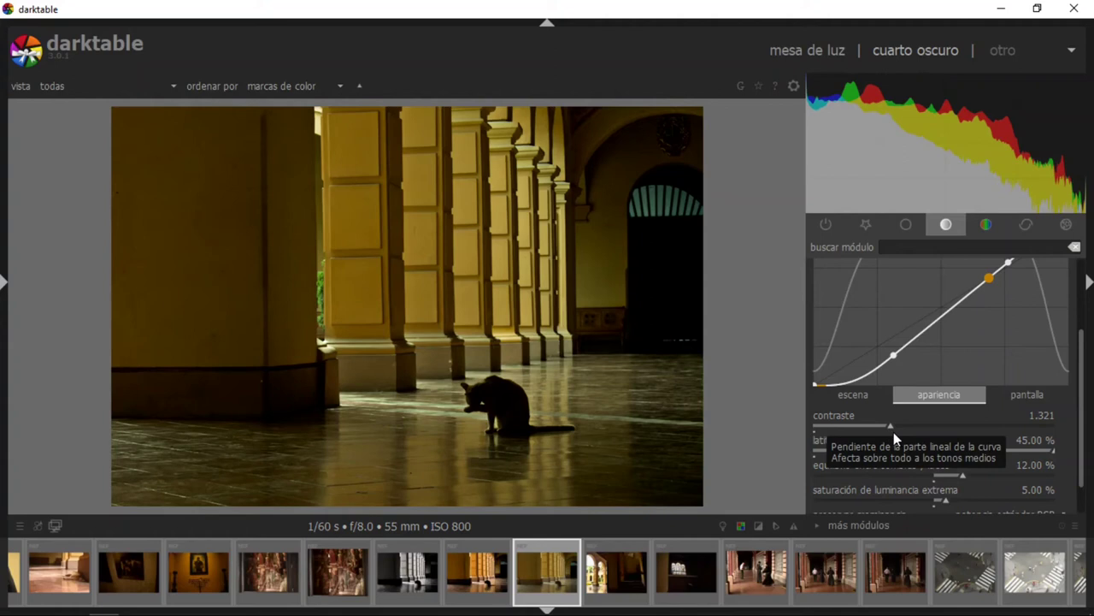
{"action": "left_click", "coordinate": [896, 429]}
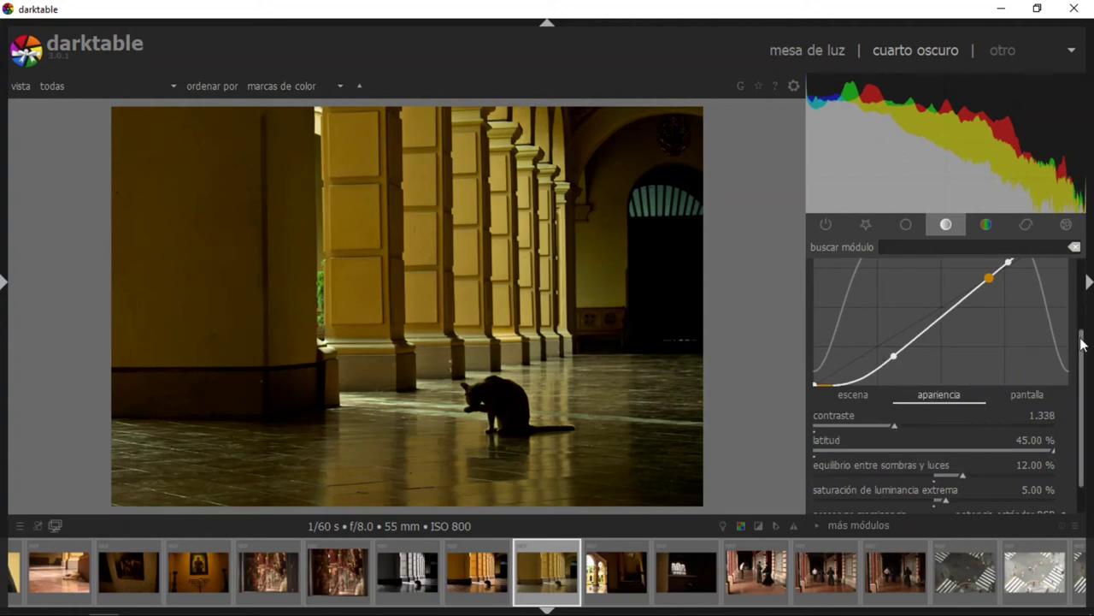
{"action": "left_click_drag", "start_coordinate": [1081, 344], "coordinate": [1084, 268]}
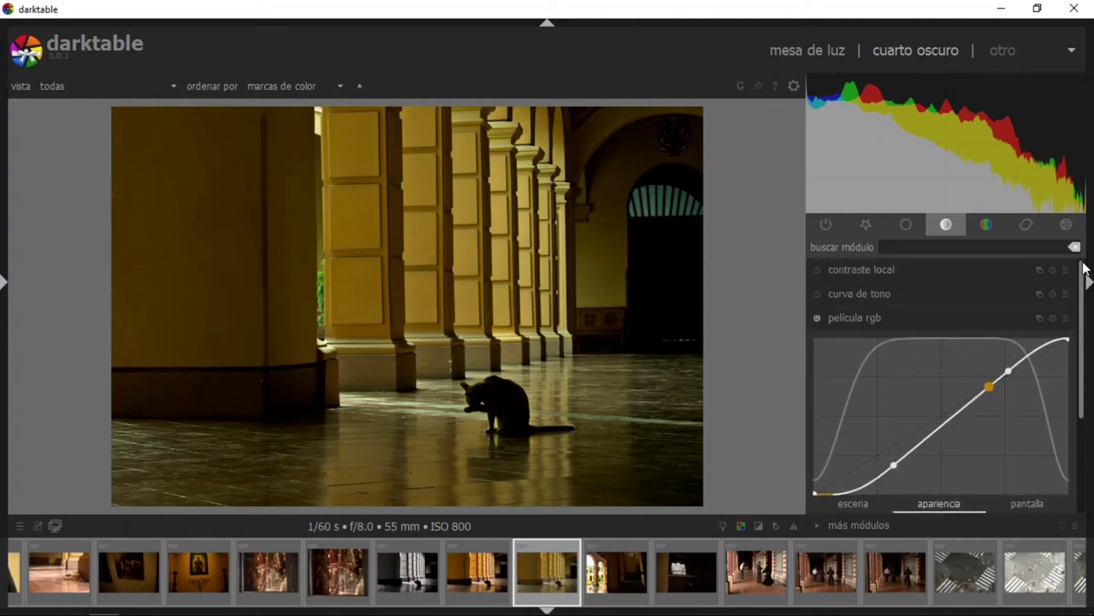
{"action": "left_click", "coordinate": [891, 318]}
Show the colour module group and expand zonas de color on its saturación curve
{"action": "left_click", "coordinate": [984, 225]}
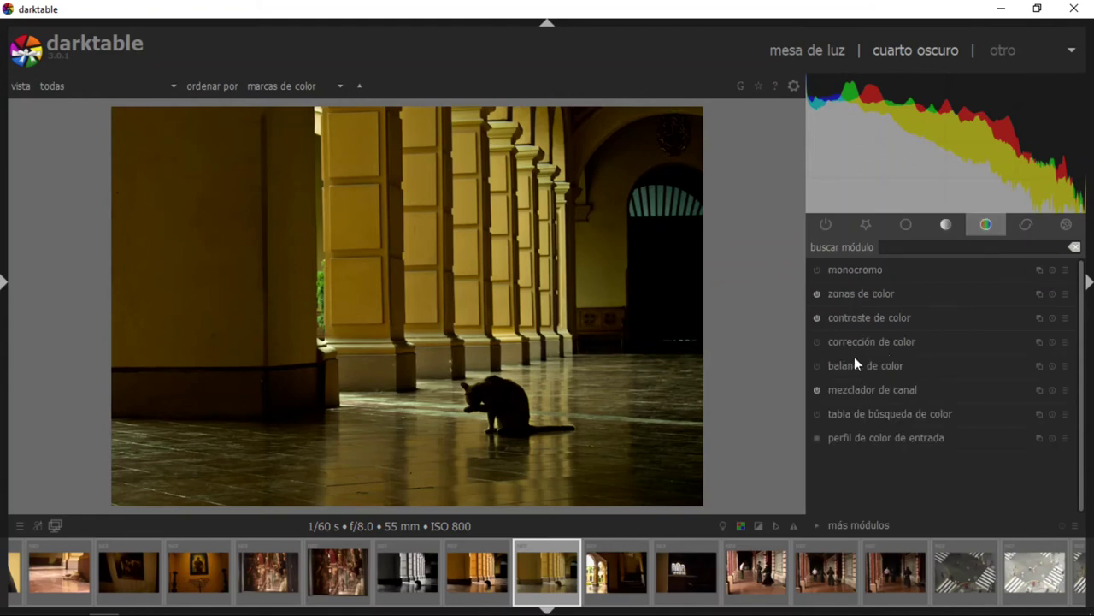
{"action": "left_click", "coordinate": [861, 291]}
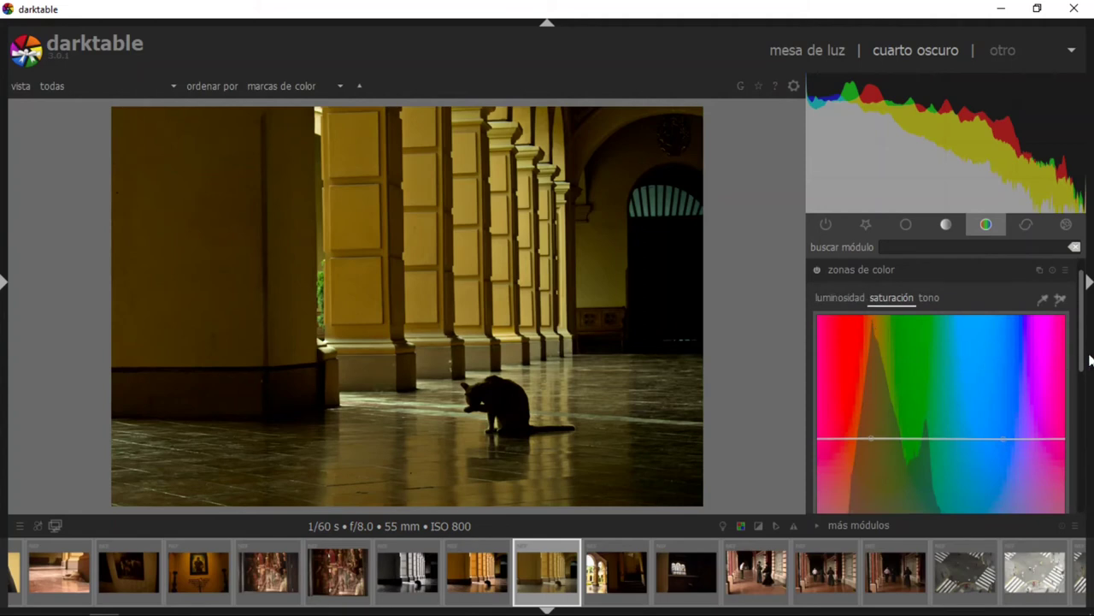
{"action": "scroll", "coordinate": [1083, 375], "scroll_direction": "down", "scroll_amount": 2}
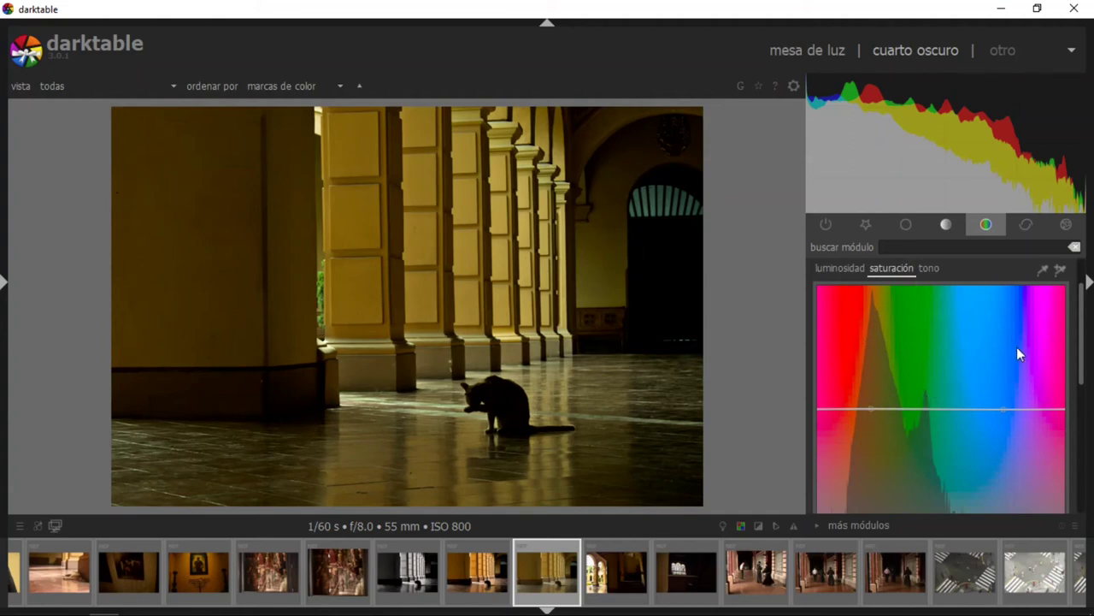
Sample the yellow wall colour and lift the saturation curve at that hue
{"action": "left_click", "coordinate": [1043, 272]}
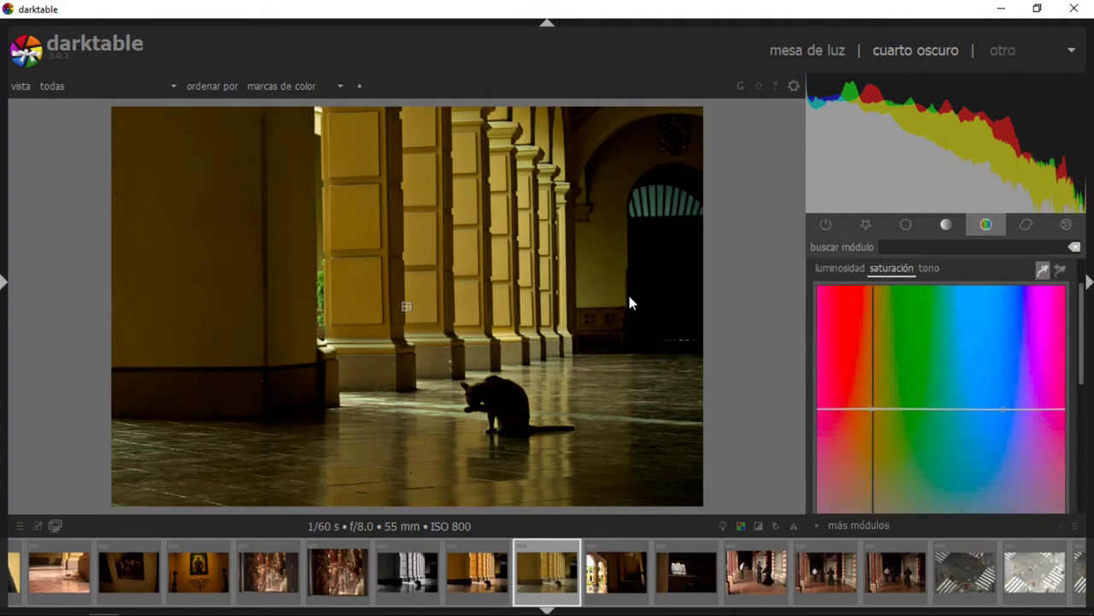
{"action": "left_click", "coordinate": [469, 257]}
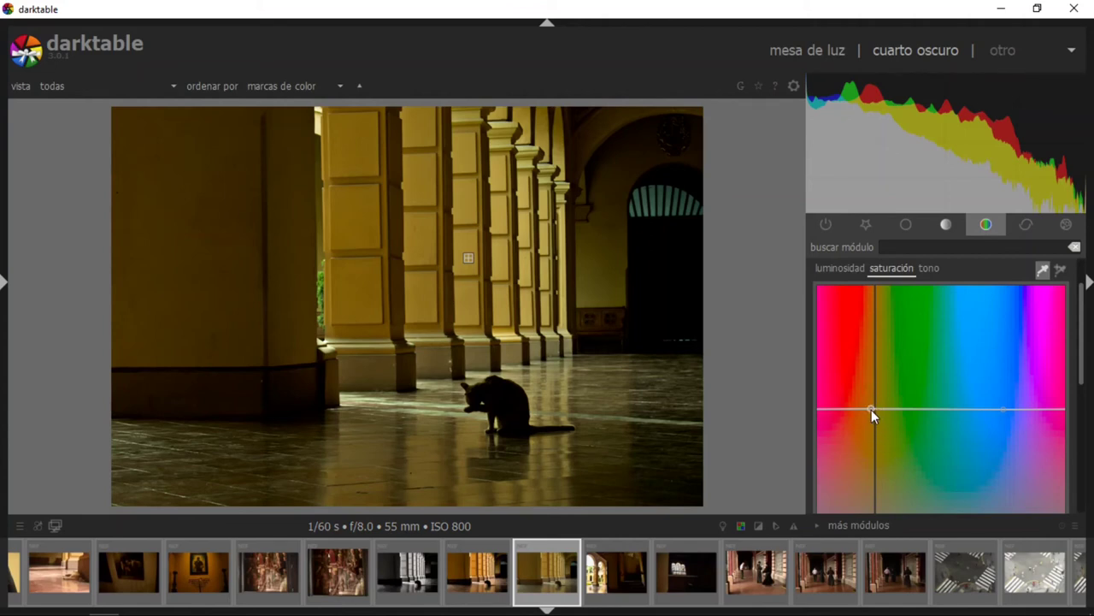
{"action": "left_click_drag", "start_coordinate": [872, 410], "coordinate": [871, 351]}
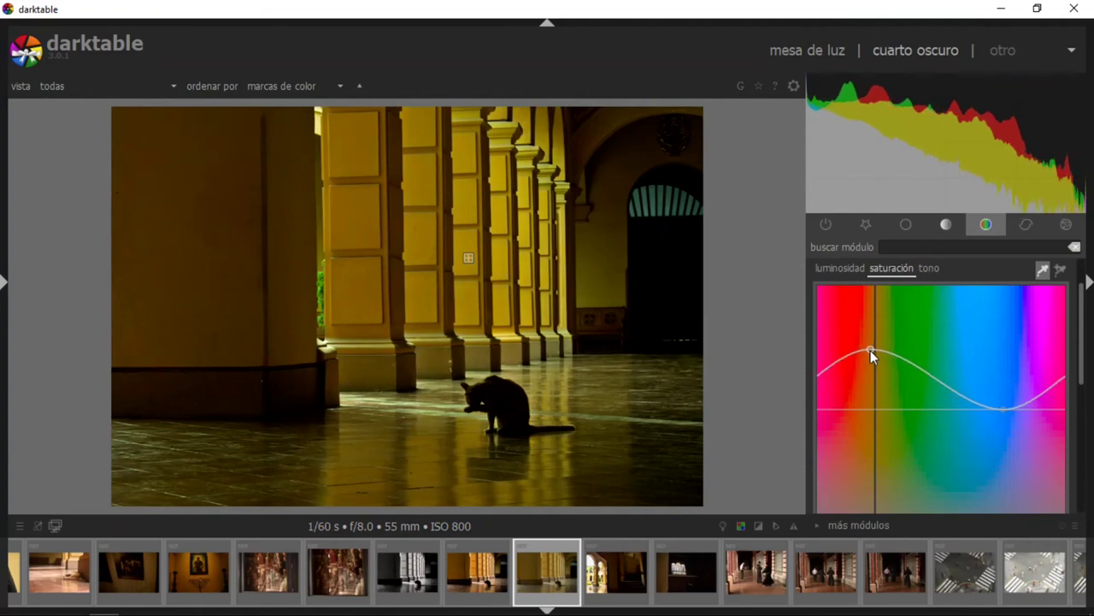
Try hue shifts on the yellow tones in the tono curve, then reset it to flat
{"action": "left_click", "coordinate": [932, 271]}
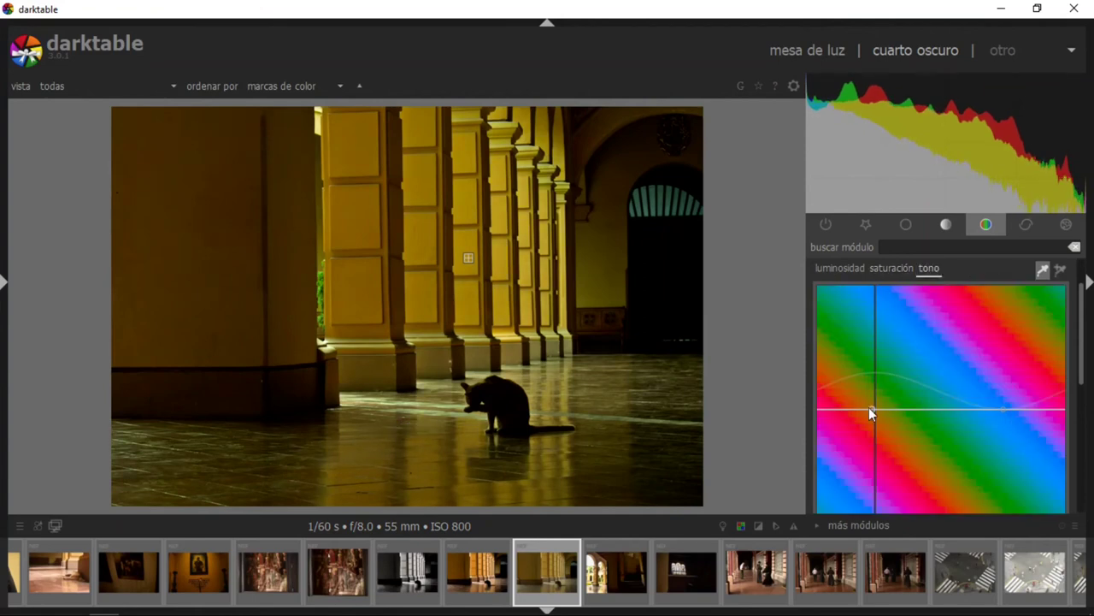
{"action": "mouse_move", "coordinate": [874, 406]}
{"action": "left_mouse_down"}
{"action": "mouse_move", "coordinate": [875, 389]}
{"action": "mouse_move", "coordinate": [874, 431]}
{"action": "left_mouse_up"}
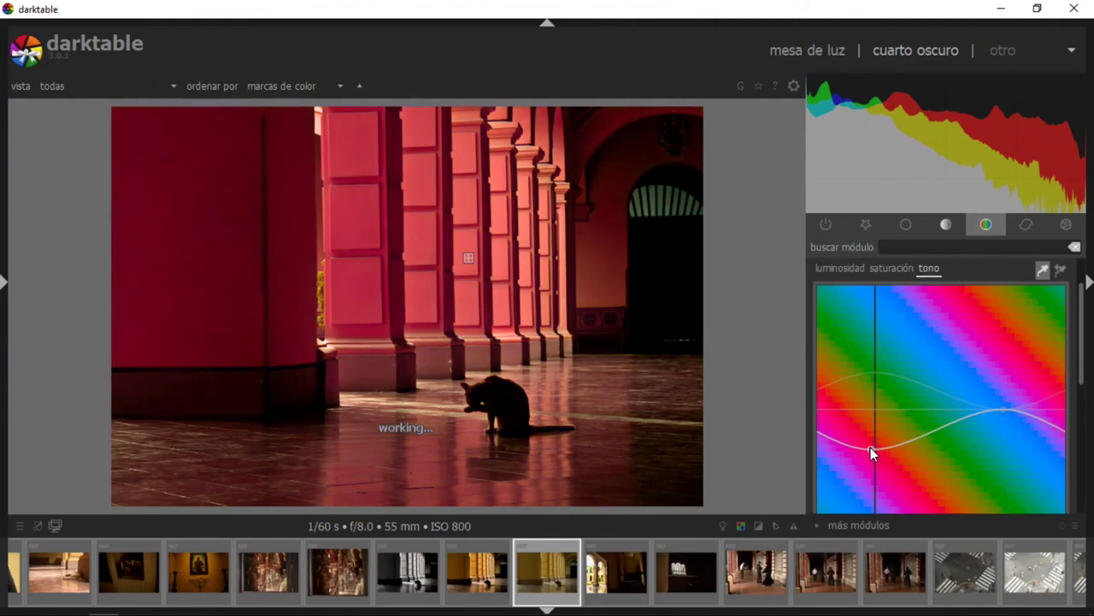
{"action": "mouse_move", "coordinate": [871, 447]}
{"action": "left_mouse_down"}
{"action": "mouse_move", "coordinate": [878, 487]}
{"action": "mouse_move", "coordinate": [895, 438]}
{"action": "left_mouse_up"}
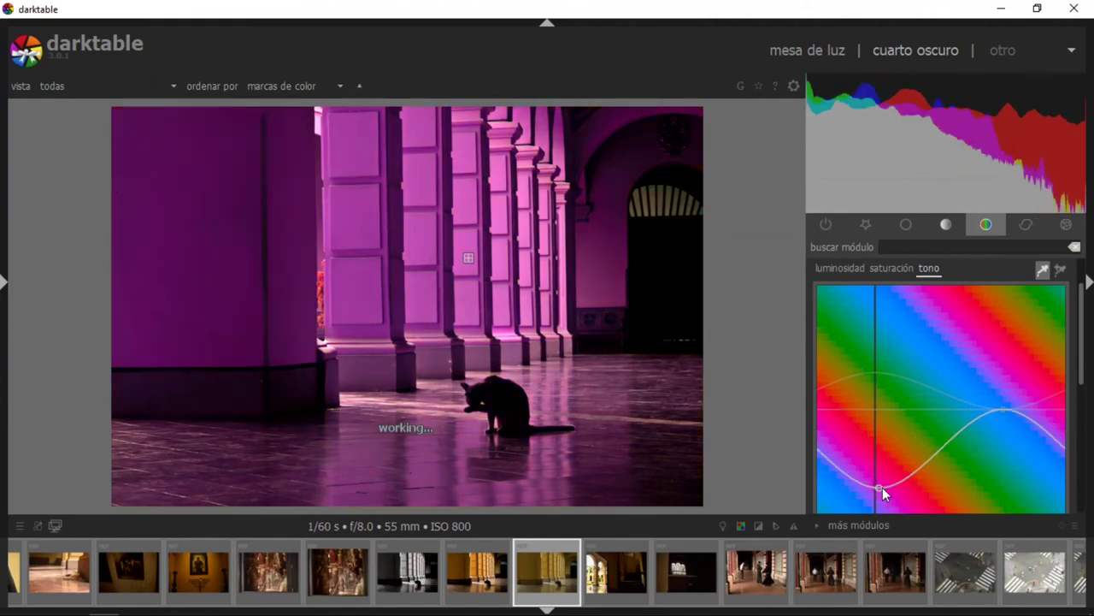
{"action": "double_click", "coordinate": [895, 438]}
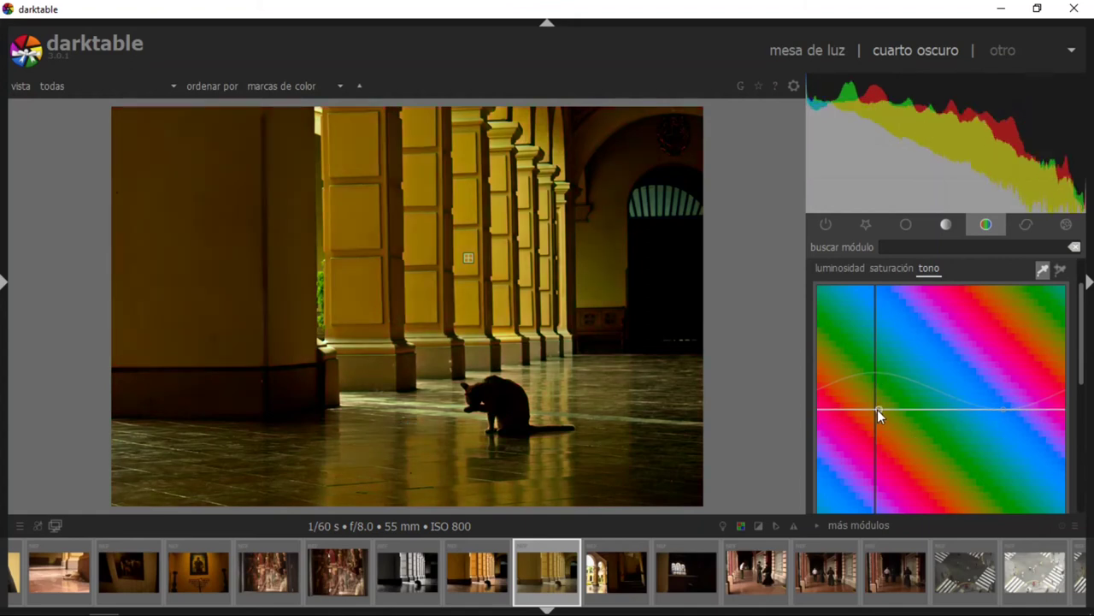
{"action": "left_click_drag", "start_coordinate": [878, 410], "coordinate": [878, 401]}
{"action": "double_click", "coordinate": [877, 405]}
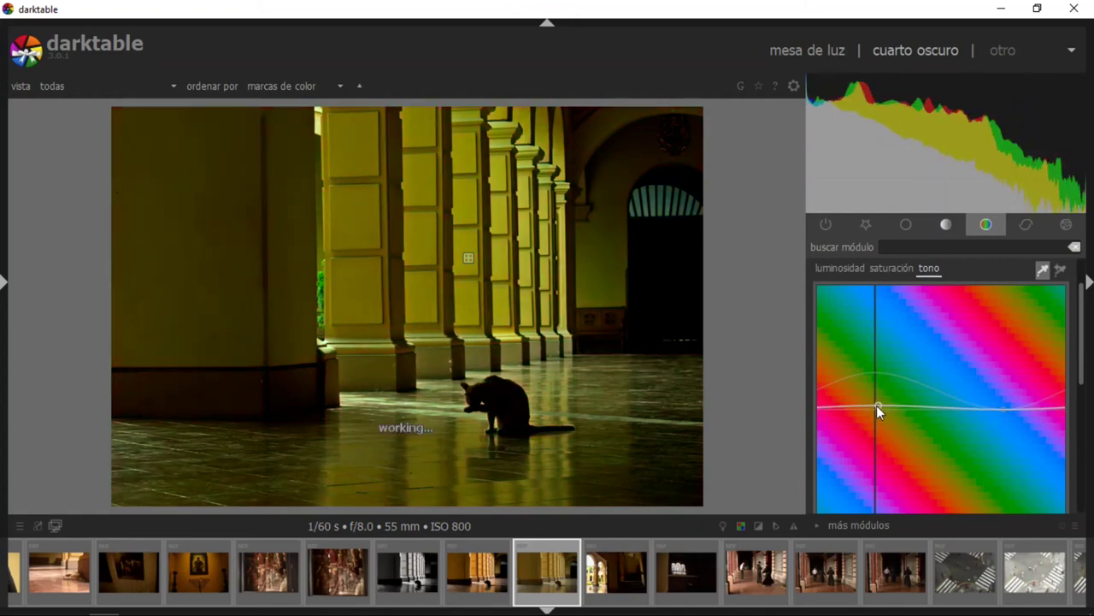
Raise the yellow saturation slightly more and collapse the color zones module
{"action": "left_click", "coordinate": [894, 268]}
{"action": "left_click_drag", "start_coordinate": [877, 373], "coordinate": [874, 363]}
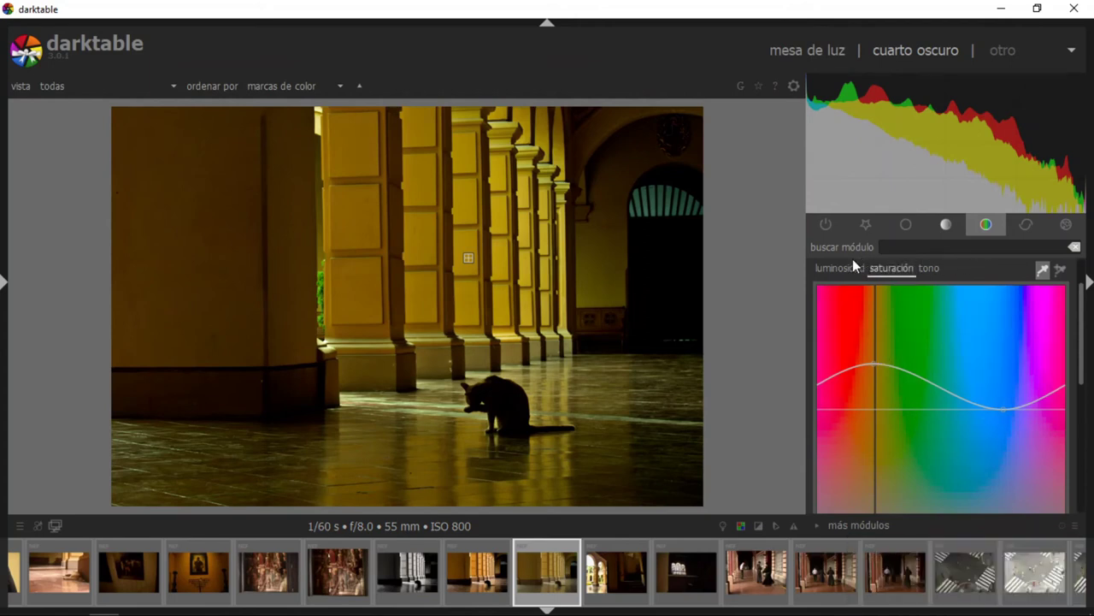
{"action": "left_click_drag", "start_coordinate": [1084, 287], "coordinate": [1082, 272]}
{"action": "left_click", "coordinate": [852, 292]}
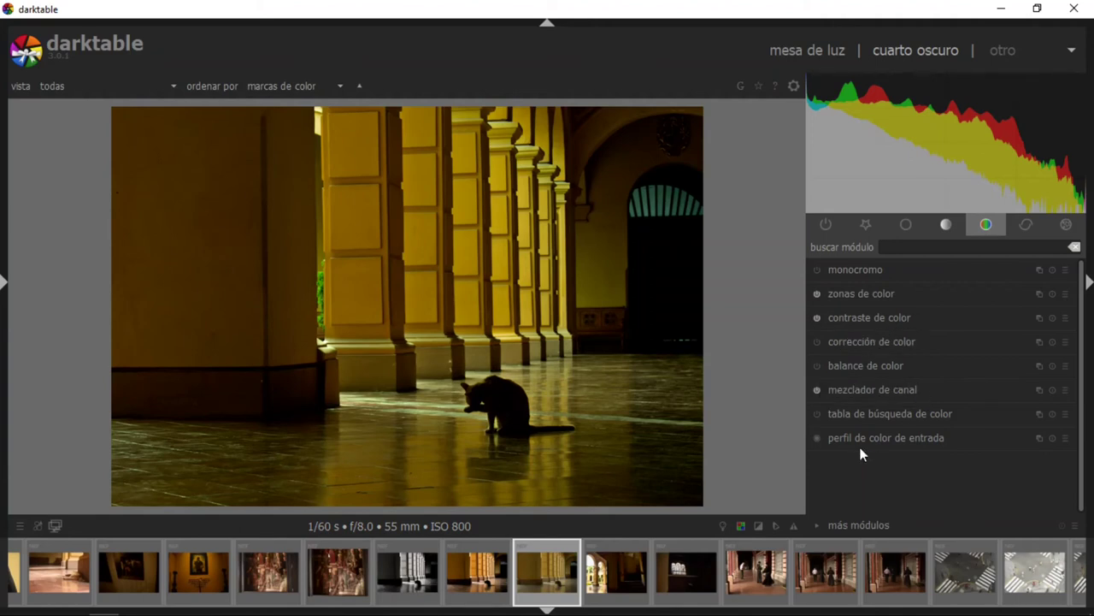
In mezclador de canal, set destino to gris and the rojo contribution to 0.146
{"action": "left_click", "coordinate": [884, 397]}
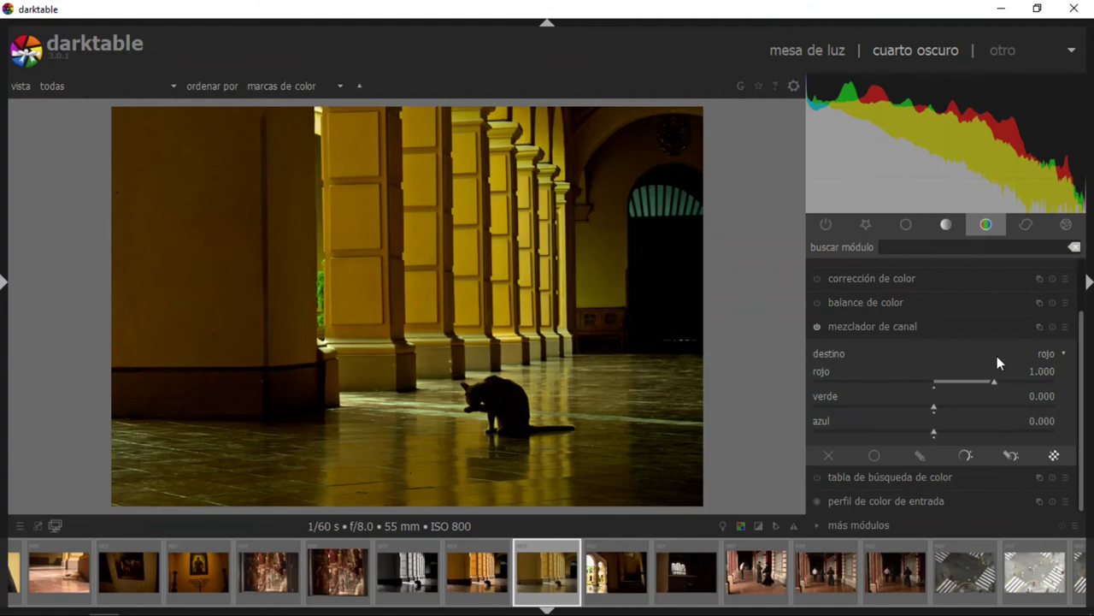
{"action": "left_click", "coordinate": [1060, 353]}
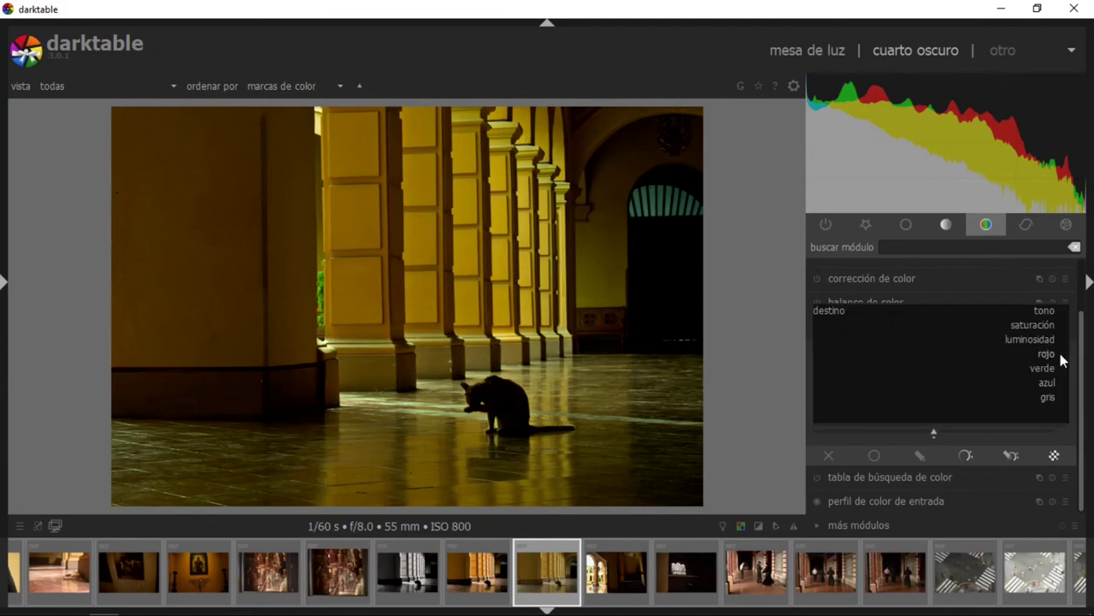
{"action": "left_click", "coordinate": [1060, 353]}
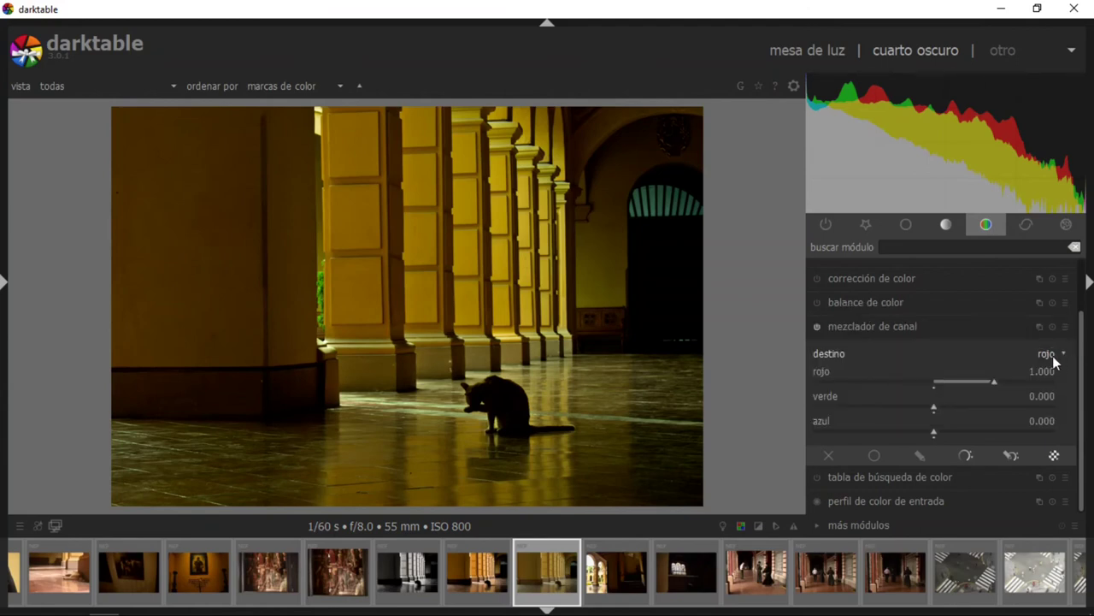
{"action": "left_click", "coordinate": [1053, 354]}
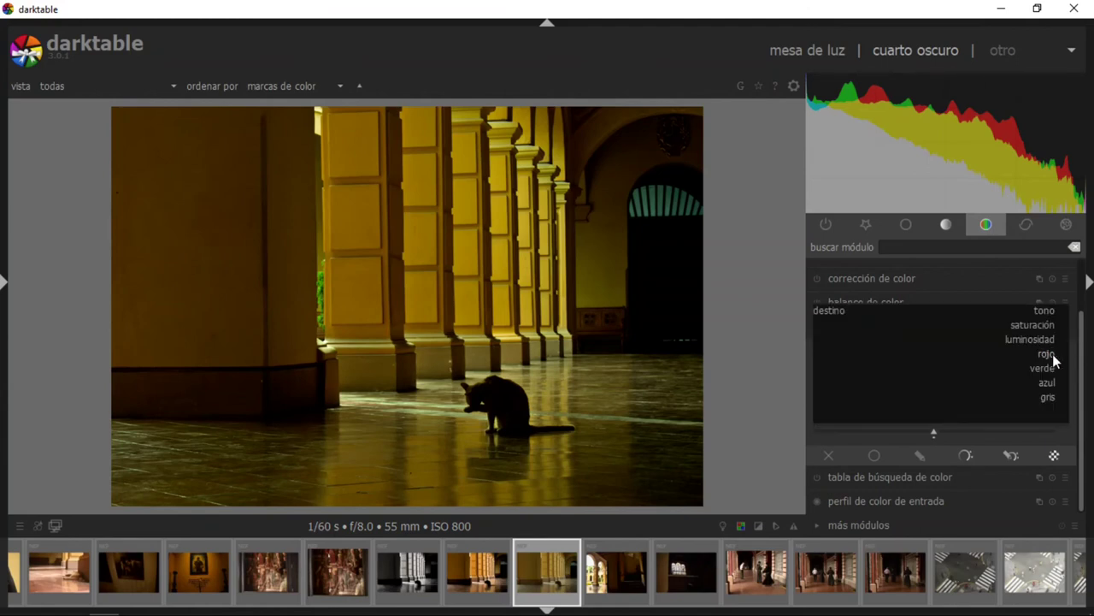
{"action": "left_click", "coordinate": [1049, 399]}
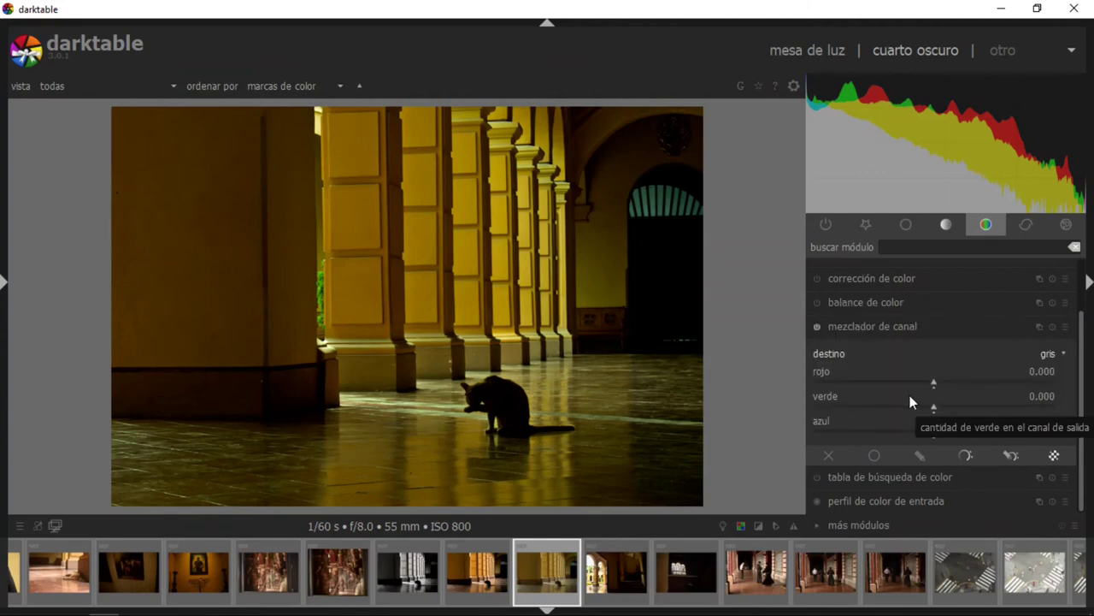
{"action": "left_click", "coordinate": [943, 378]}
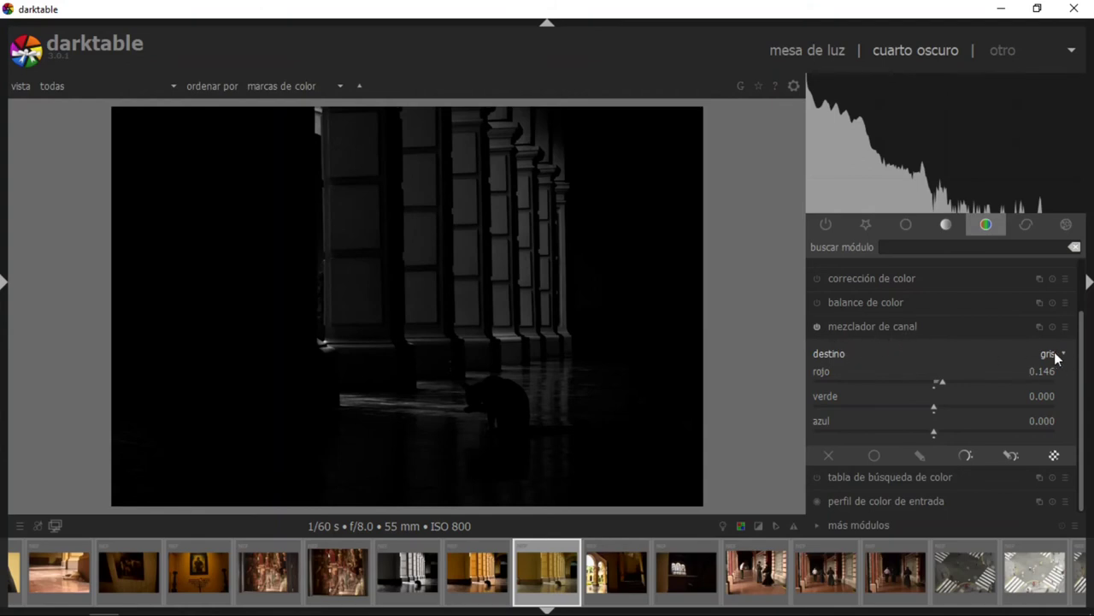
{"action": "mouse_move", "coordinate": [504, 609]}
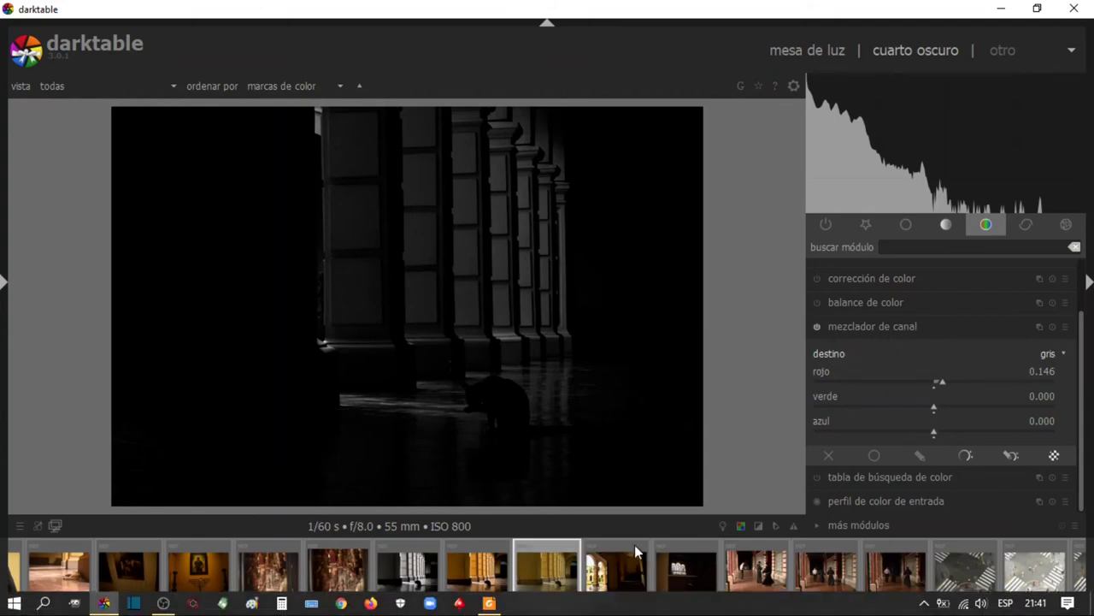
Switch to the darktable manual PDF in Foxit Reader and page through it
{"action": "left_click", "coordinate": [501, 606]}
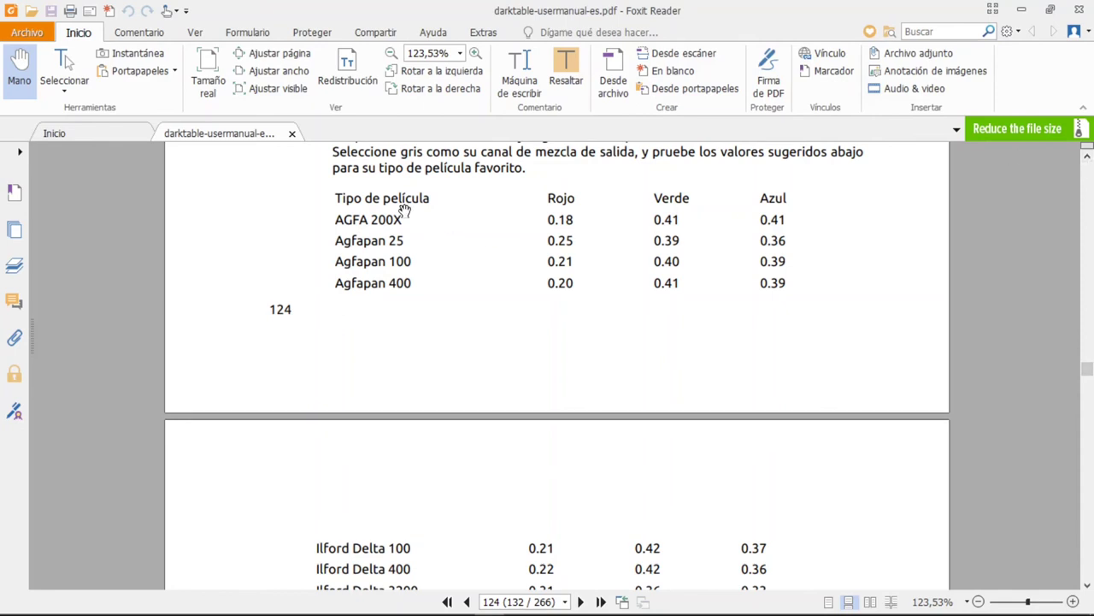
{"action": "left_click", "coordinate": [1088, 585]}
{"action": "left_click", "coordinate": [1088, 585]}
{"action": "left_click", "coordinate": [1087, 585]}
{"action": "left_click", "coordinate": [1088, 585]}
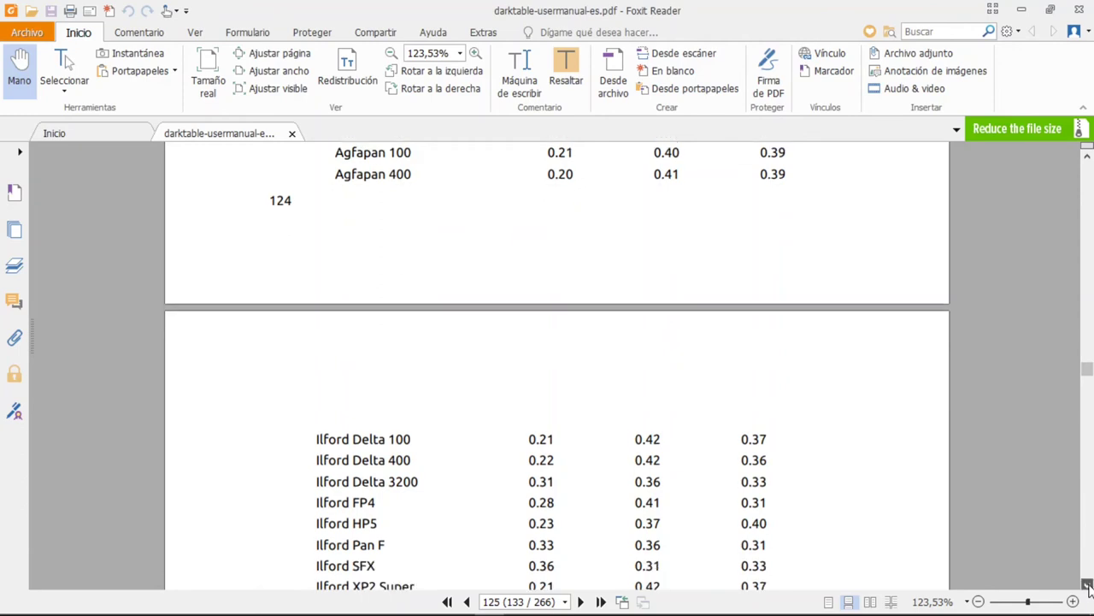
{"action": "left_click", "coordinate": [1088, 585]}
{"action": "left_click", "coordinate": [1088, 585]}
{"action": "left_click", "coordinate": [1088, 585]}
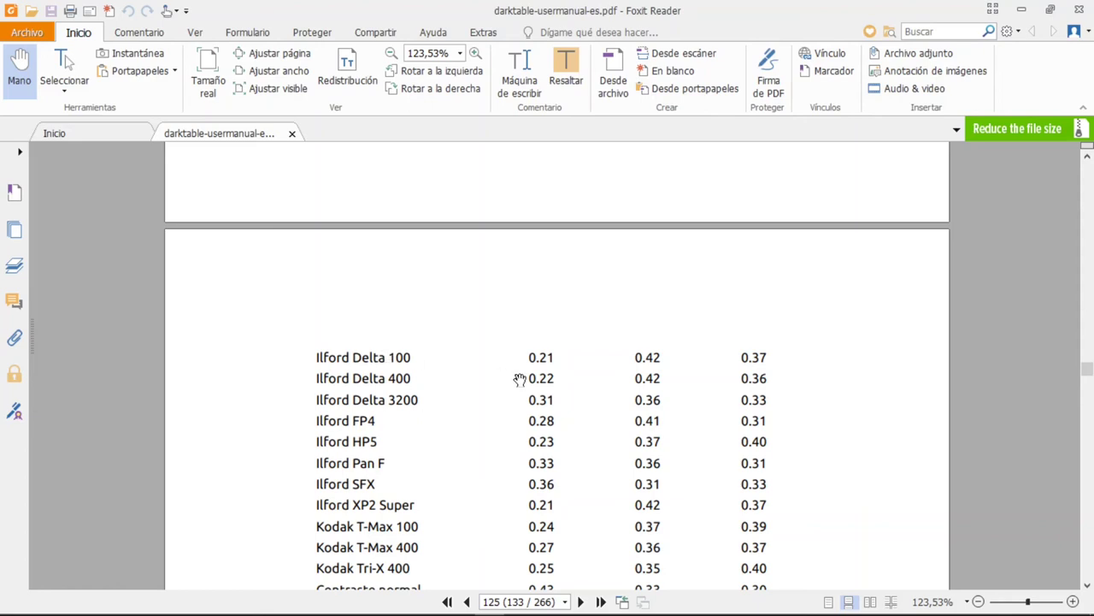
{"action": "left_click", "coordinate": [1087, 585]}
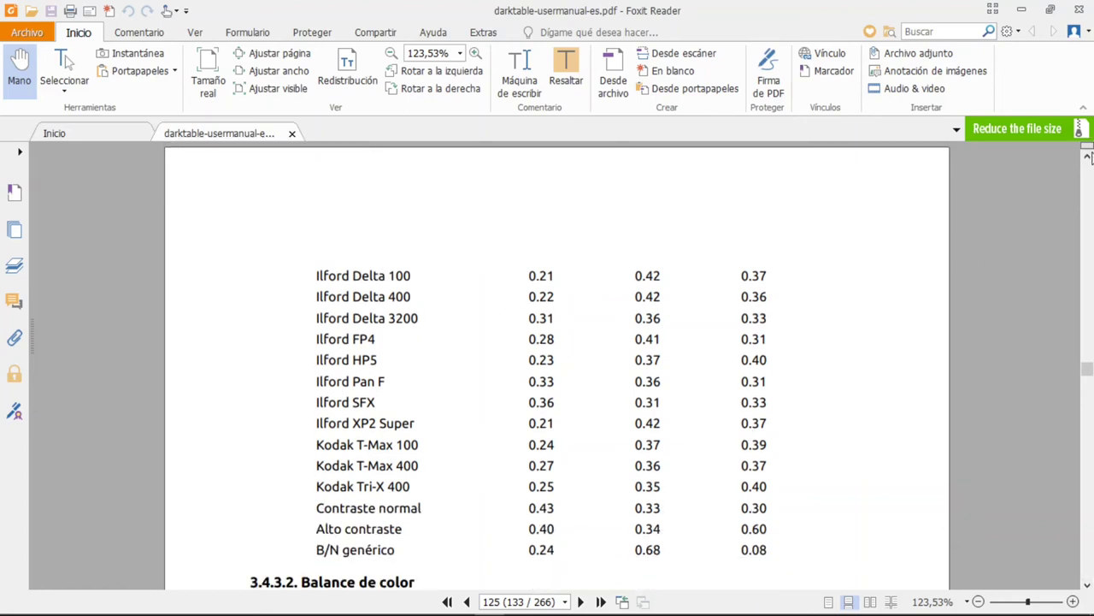
Bring the Agfa film values table on page 124 into view, then minimize Foxit Reader
{"action": "left_click", "coordinate": [1086, 157]}
{"action": "left_click", "coordinate": [1086, 156]}
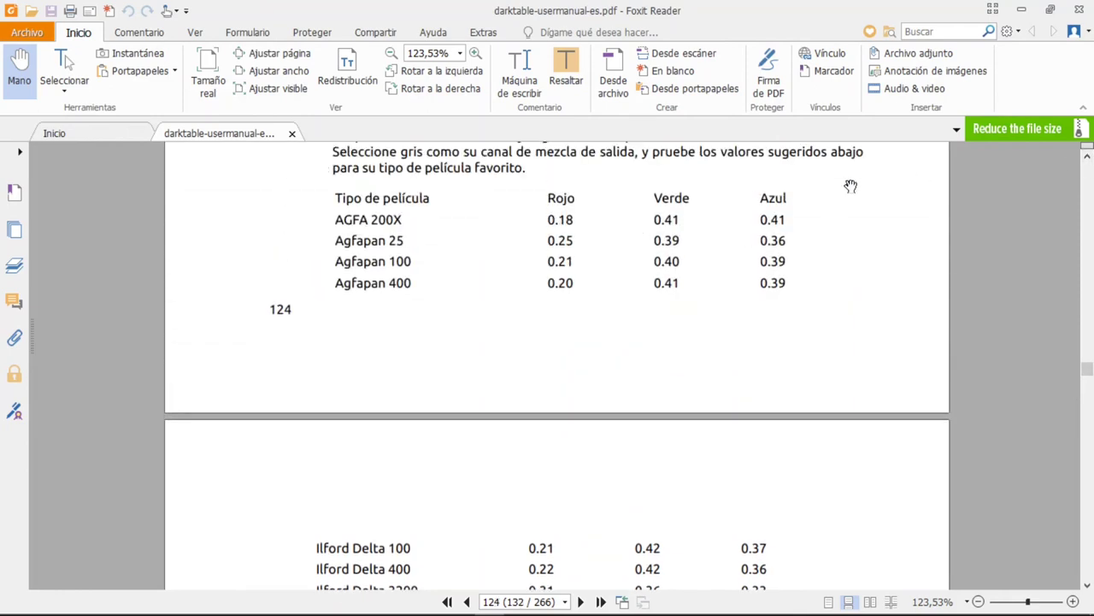
{"action": "left_click", "coordinate": [1024, 8]}
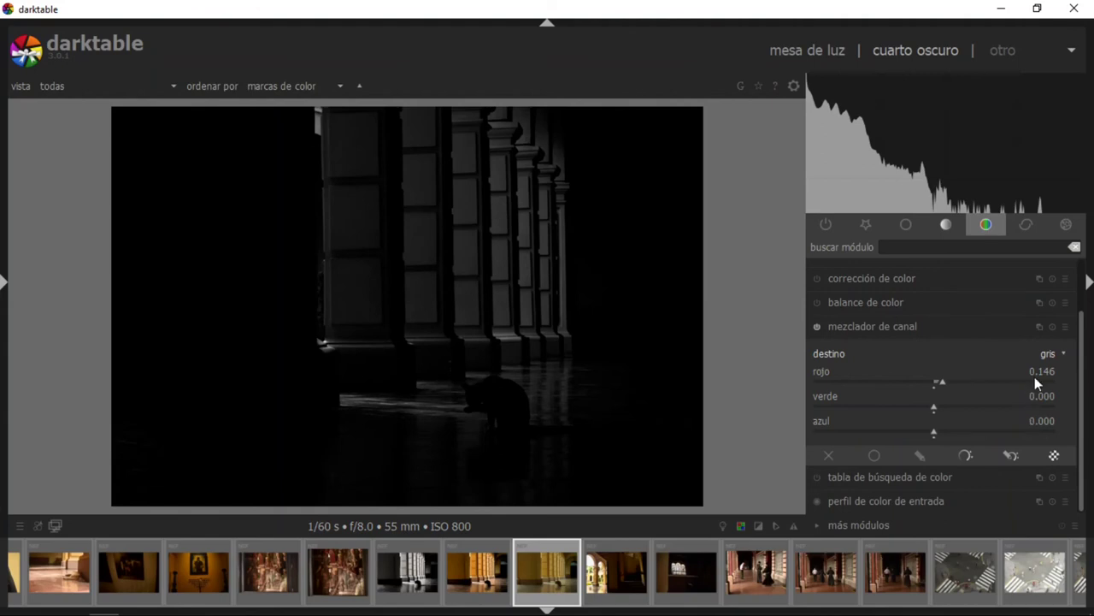
Keep the channel mixer destino at gris, collapse the module, and switch it off
{"action": "left_click", "coordinate": [1062, 353]}
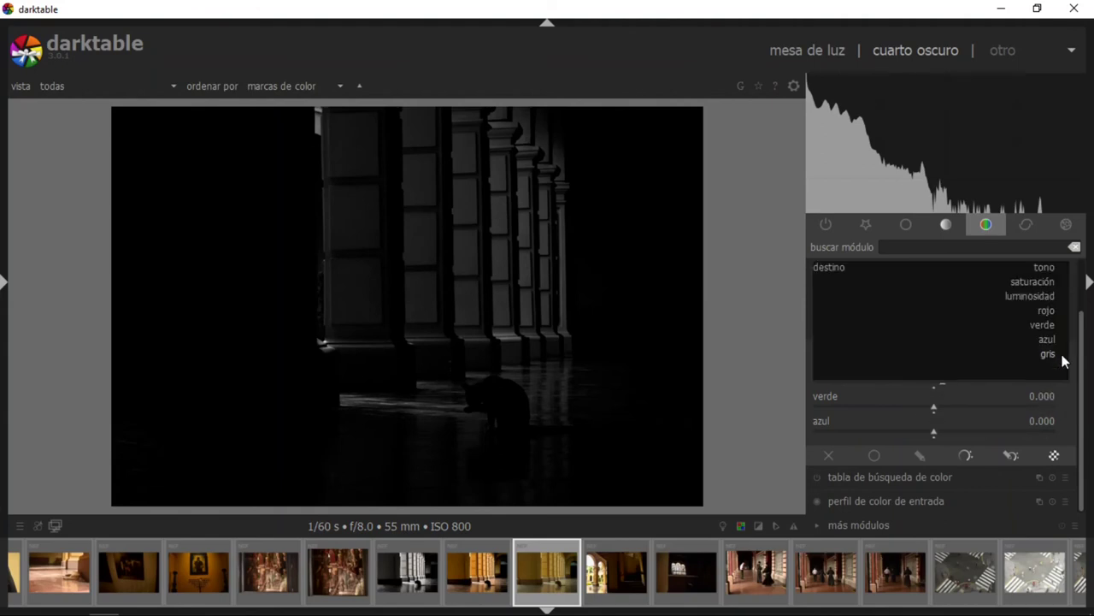
{"action": "left_click", "coordinate": [1062, 354]}
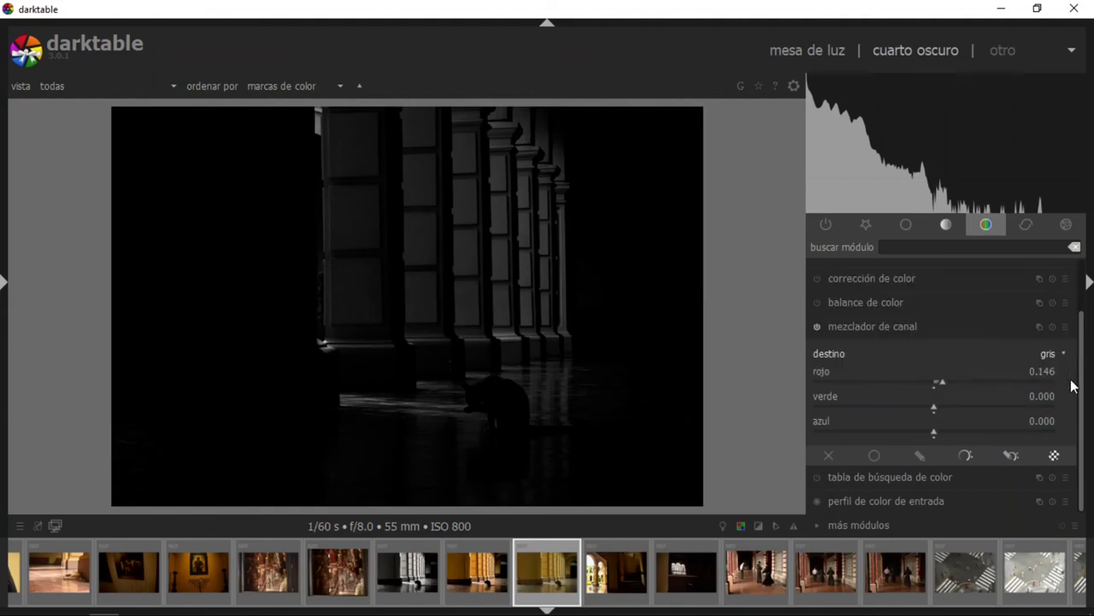
{"action": "left_click", "coordinate": [880, 334]}
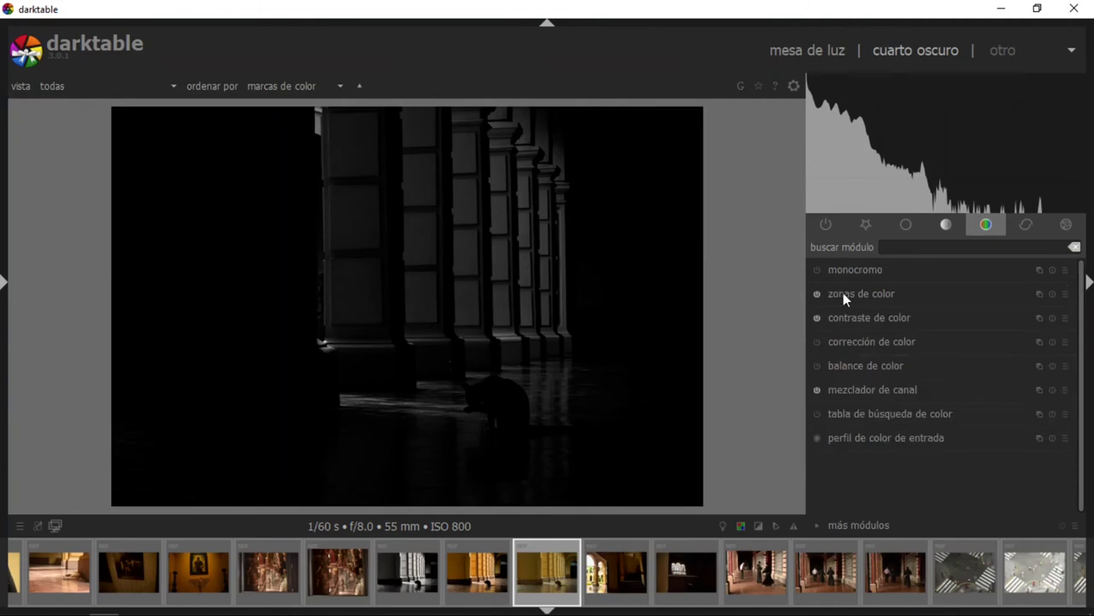
{"action": "left_click", "coordinate": [818, 389]}
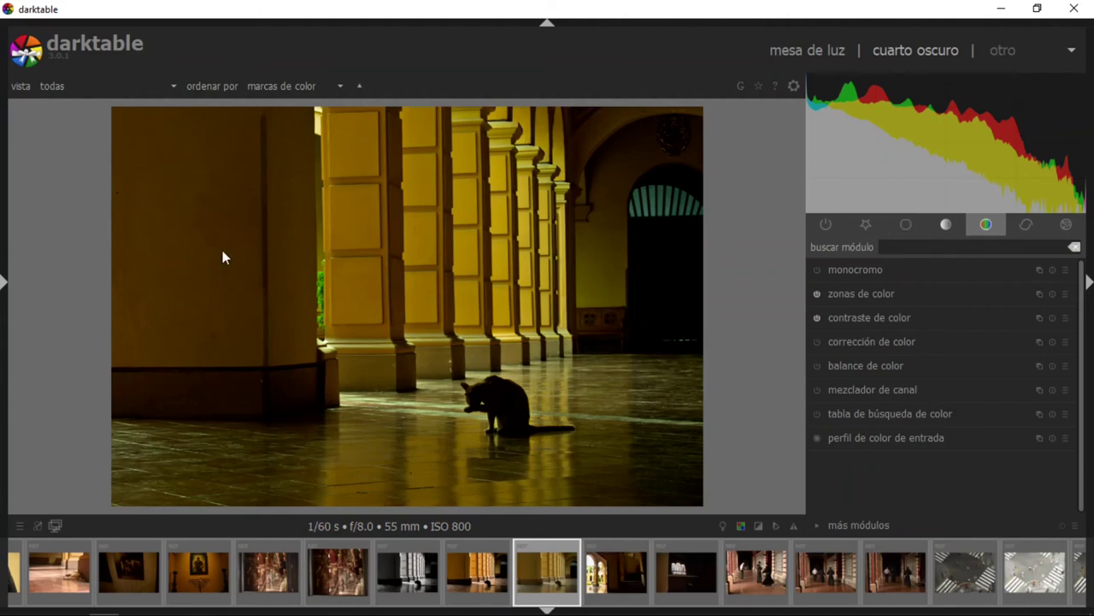
Show the 'luz de relleno (32)' snapshot split-screen against the current edit, adjusting the divider
{"action": "left_click", "coordinate": [5, 282]}
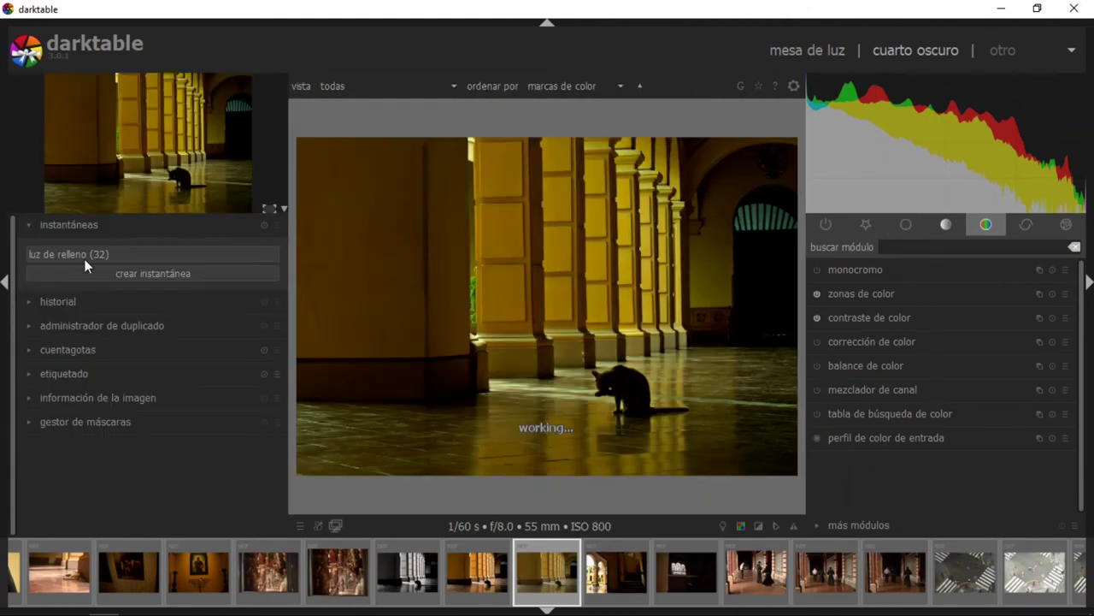
{"action": "left_click", "coordinate": [167, 250]}
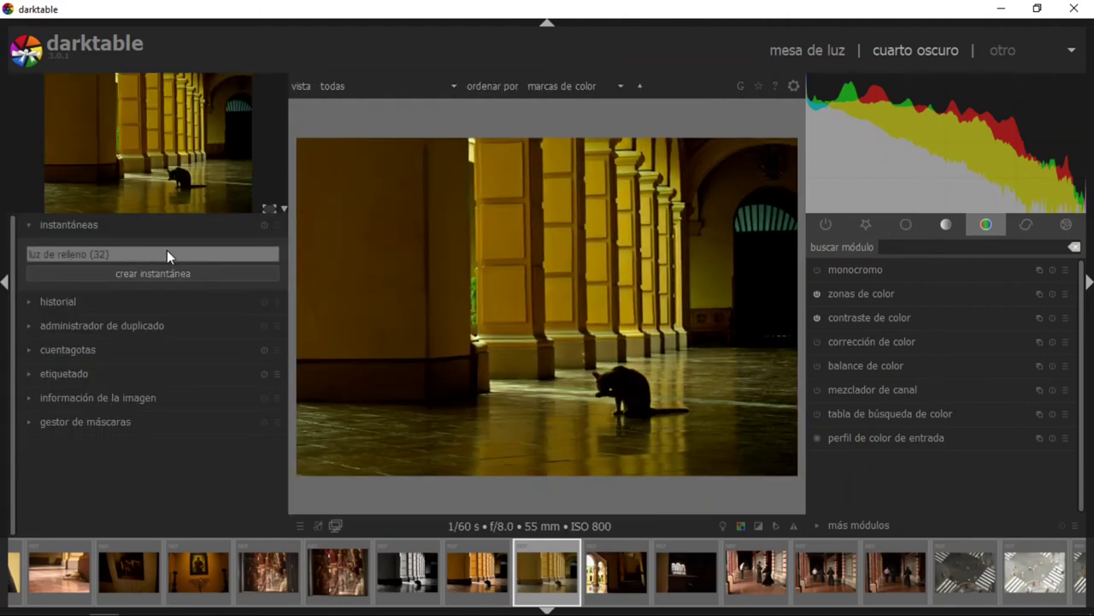
{"action": "left_click", "coordinate": [1089, 283]}
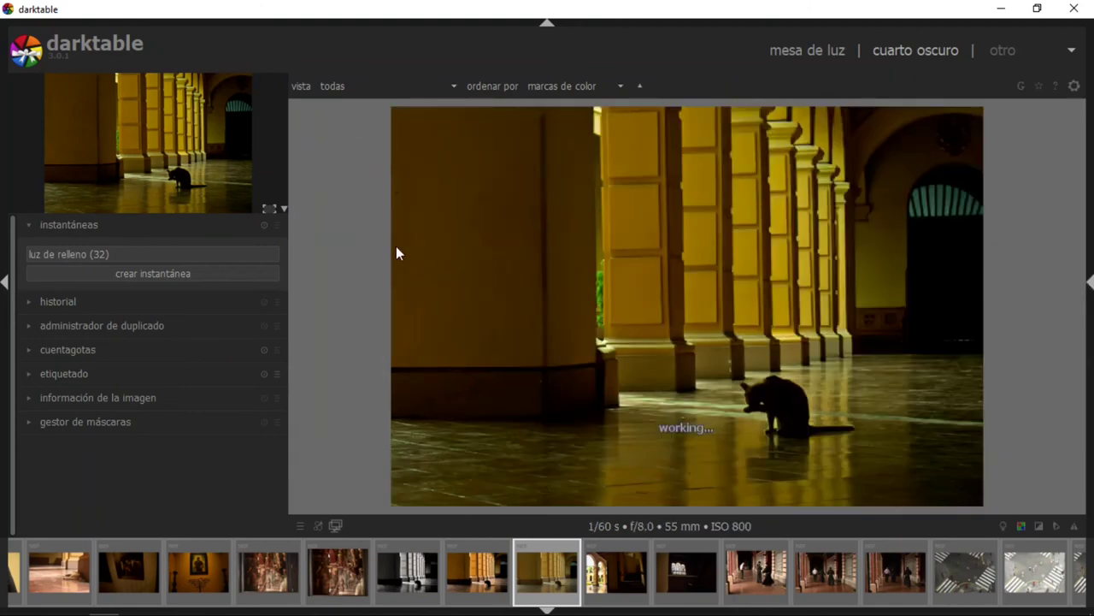
{"action": "left_click", "coordinate": [136, 254]}
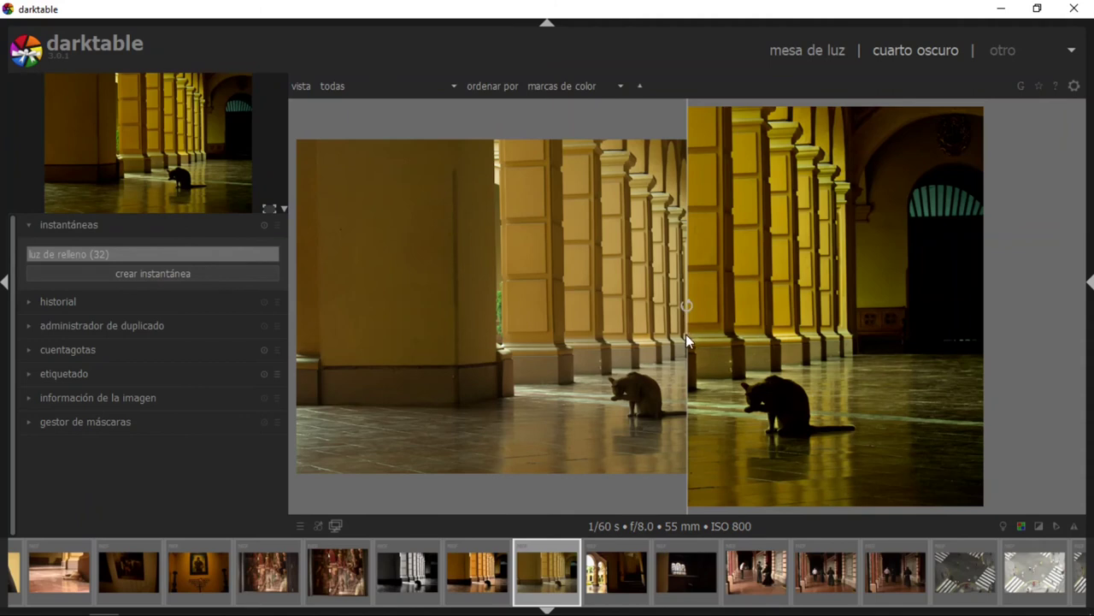
{"action": "mouse_move", "coordinate": [689, 336]}
{"action": "left_mouse_down"}
{"action": "mouse_move", "coordinate": [798, 343]}
{"action": "mouse_move", "coordinate": [697, 346]}
{"action": "left_mouse_up"}
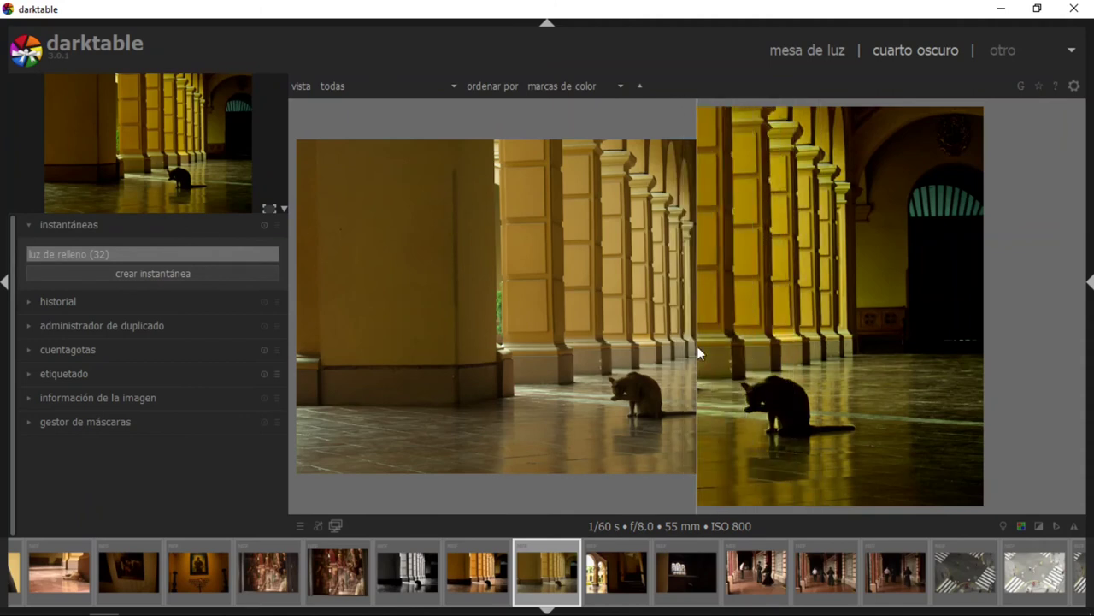
{"action": "mouse_move", "coordinate": [696, 345]}
{"action": "left_mouse_down"}
{"action": "mouse_move", "coordinate": [498, 349]}
{"action": "mouse_move", "coordinate": [655, 349]}
{"action": "mouse_move", "coordinate": [704, 337]}
{"action": "left_mouse_up"}
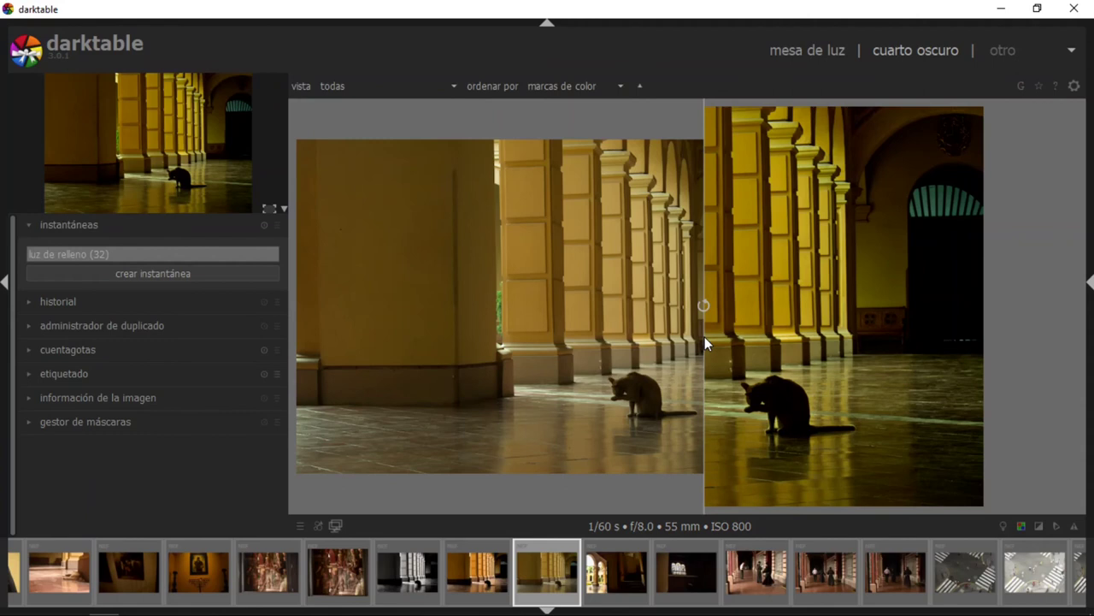
{"action": "key", "text": "ctrl+shift+r"}
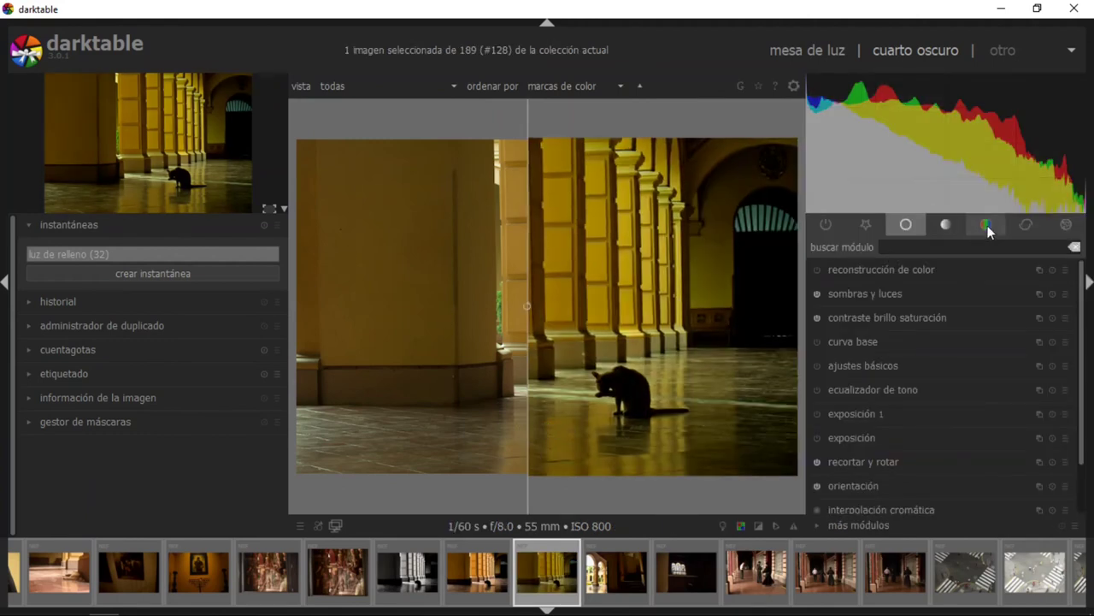
Turn off the snapshot comparison and show the base module group
{"action": "left_click", "coordinate": [902, 223]}
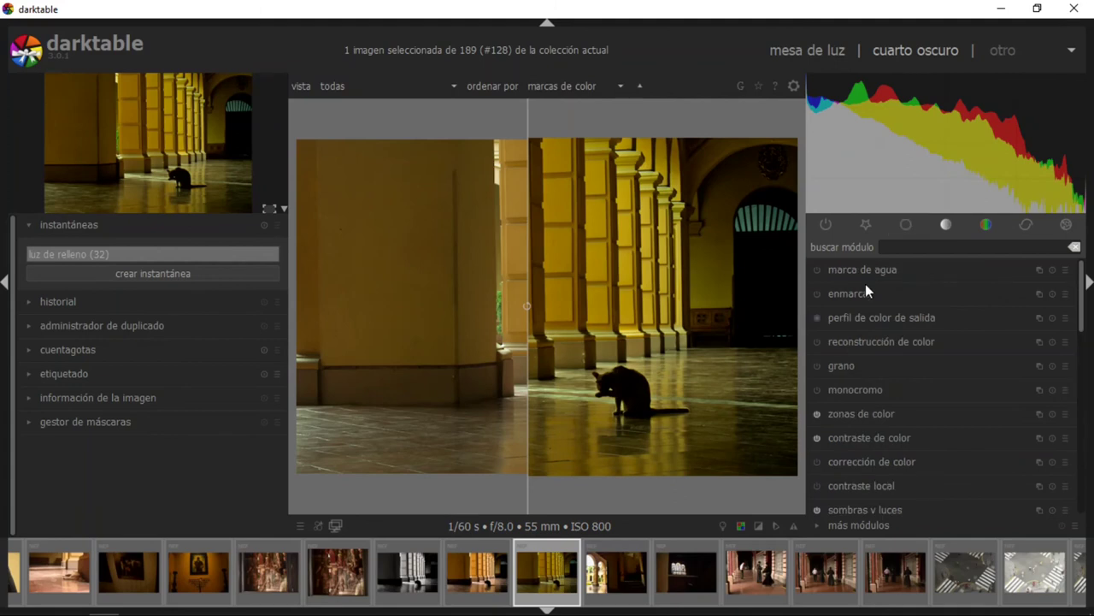
{"action": "left_click", "coordinate": [905, 225]}
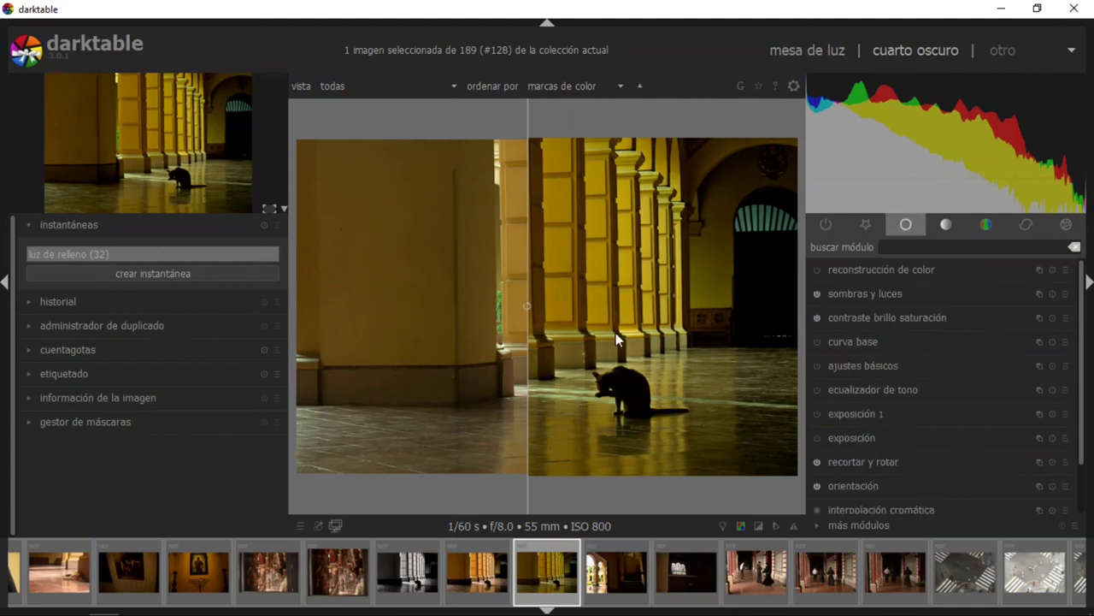
{"action": "left_click", "coordinate": [200, 253]}
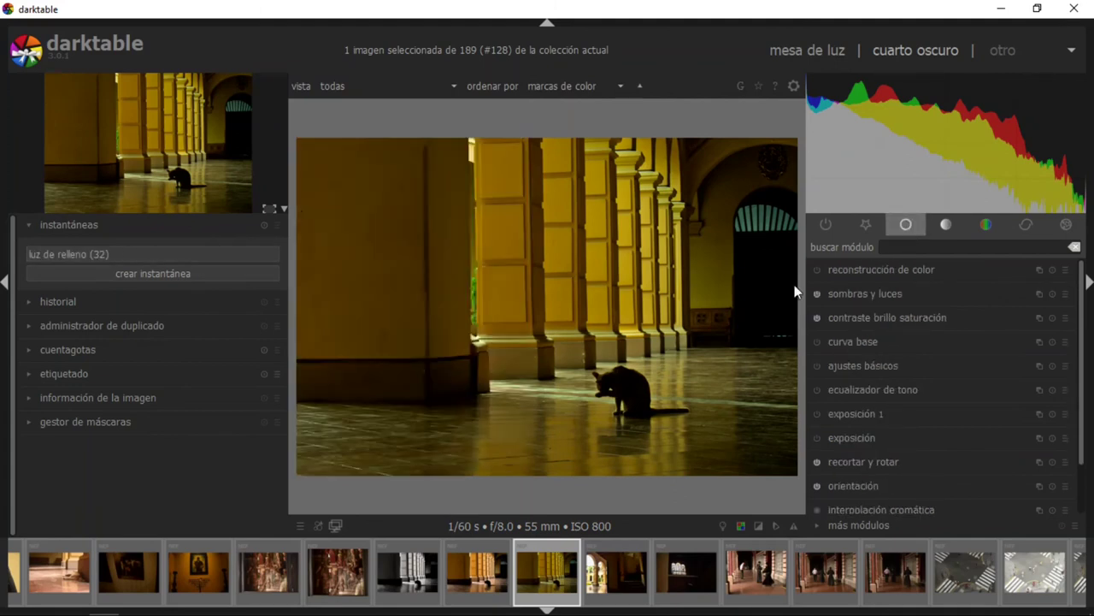
In 'contraste brillo saturación', set contrast to 0.07 and brightness to -0.05
{"action": "left_click", "coordinate": [875, 317]}
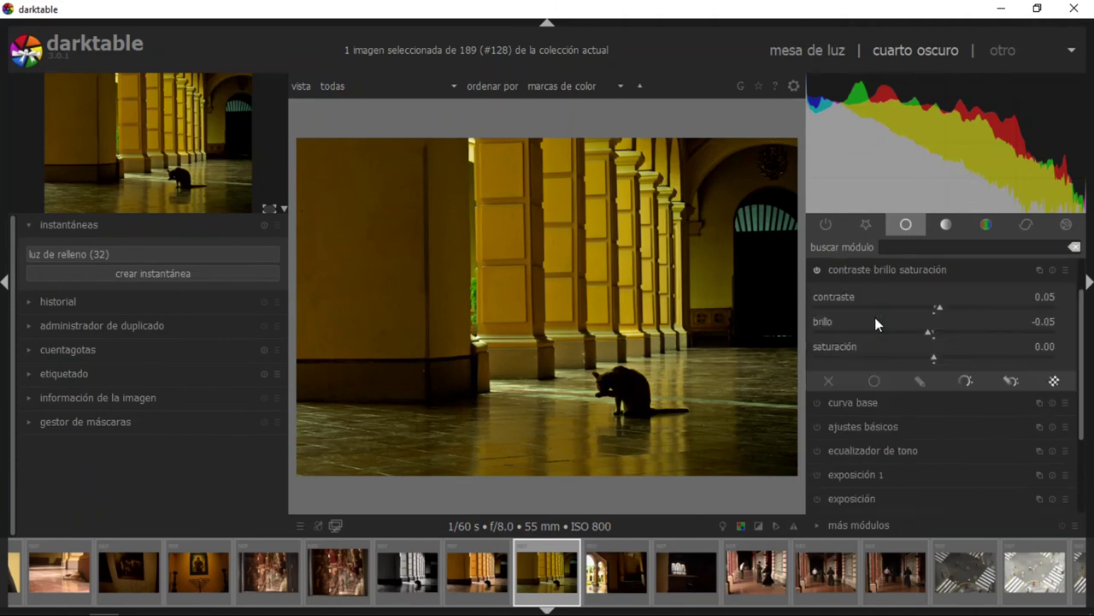
{"action": "left_click_drag", "start_coordinate": [926, 332], "coordinate": [922, 333]}
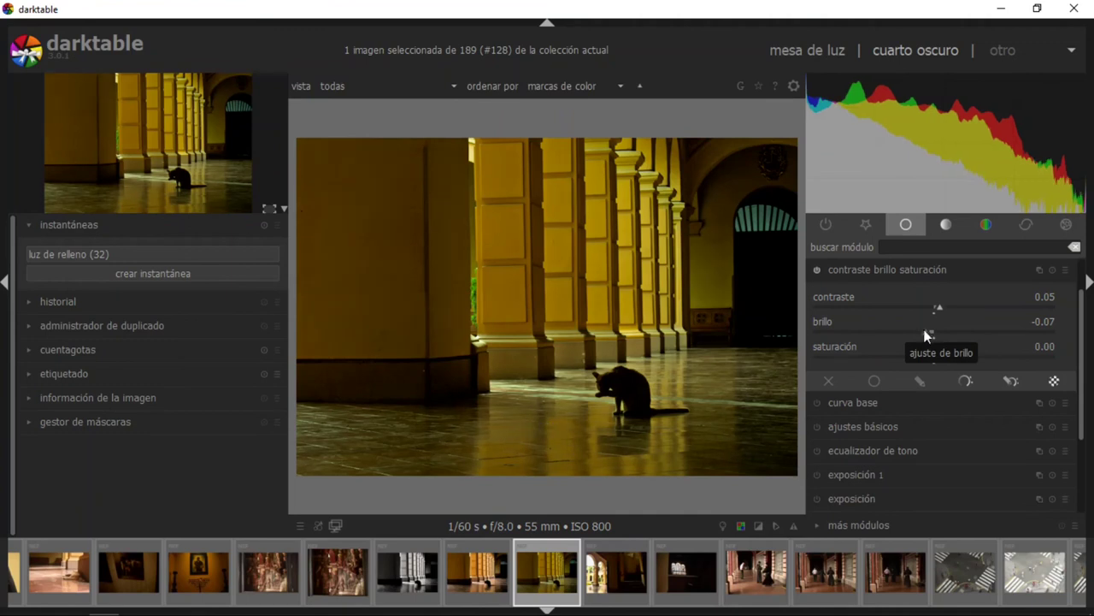
{"action": "left_click", "coordinate": [943, 306]}
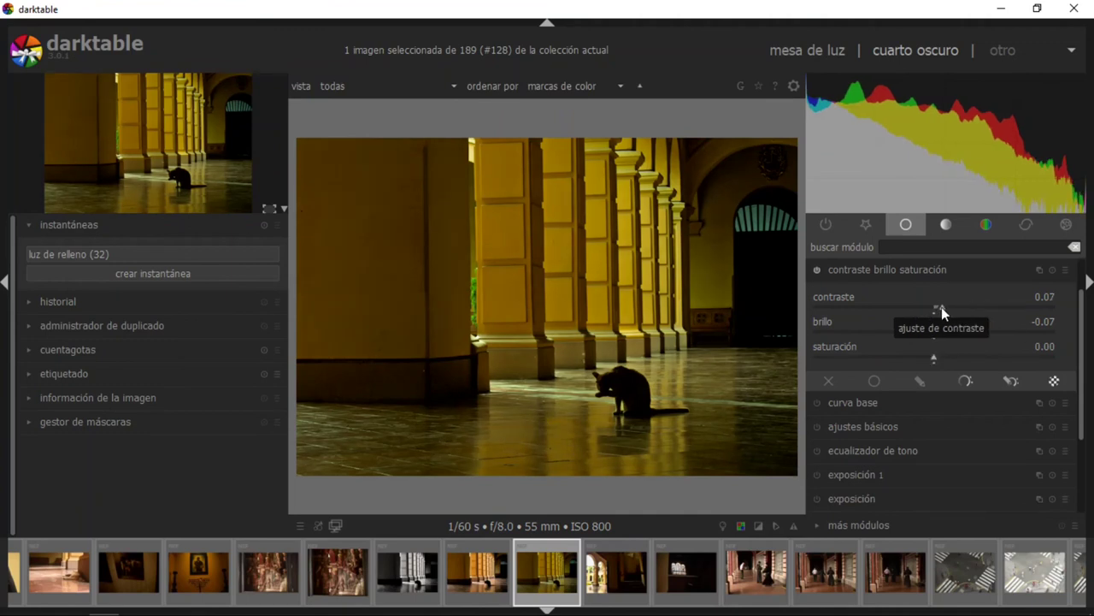
{"action": "left_click", "coordinate": [940, 307]}
{"action": "left_click", "coordinate": [929, 329]}
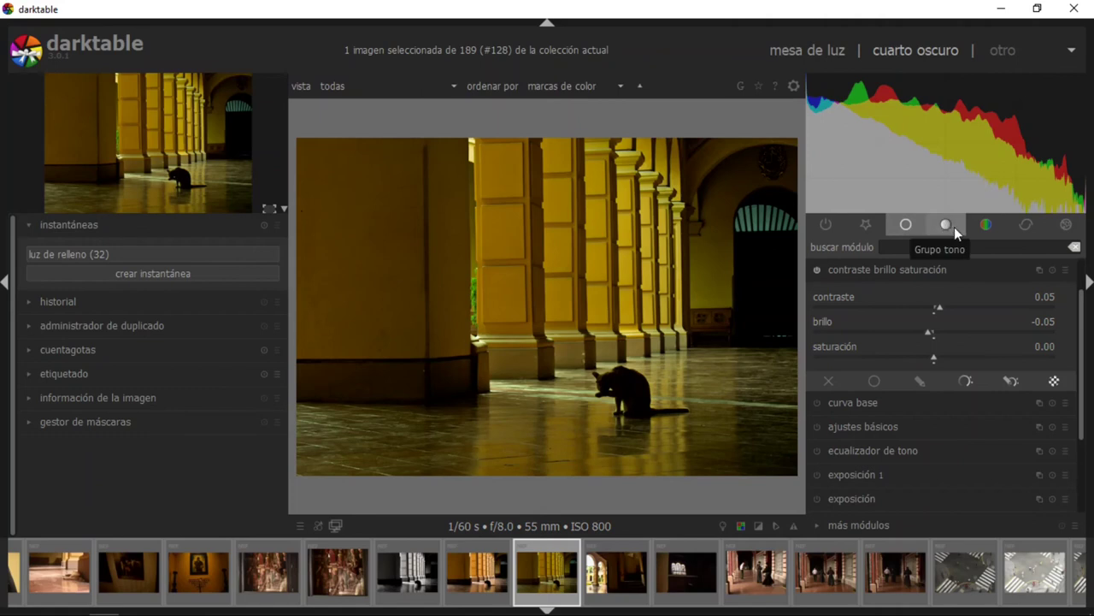
{"action": "left_click", "coordinate": [926, 331]}
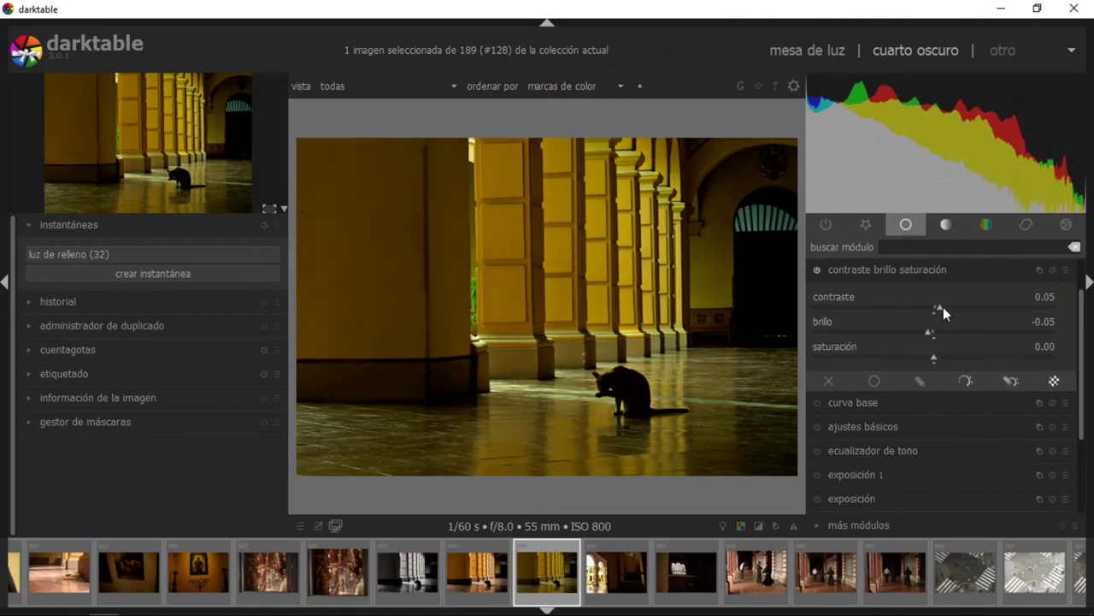
{"action": "left_click", "coordinate": [940, 306]}
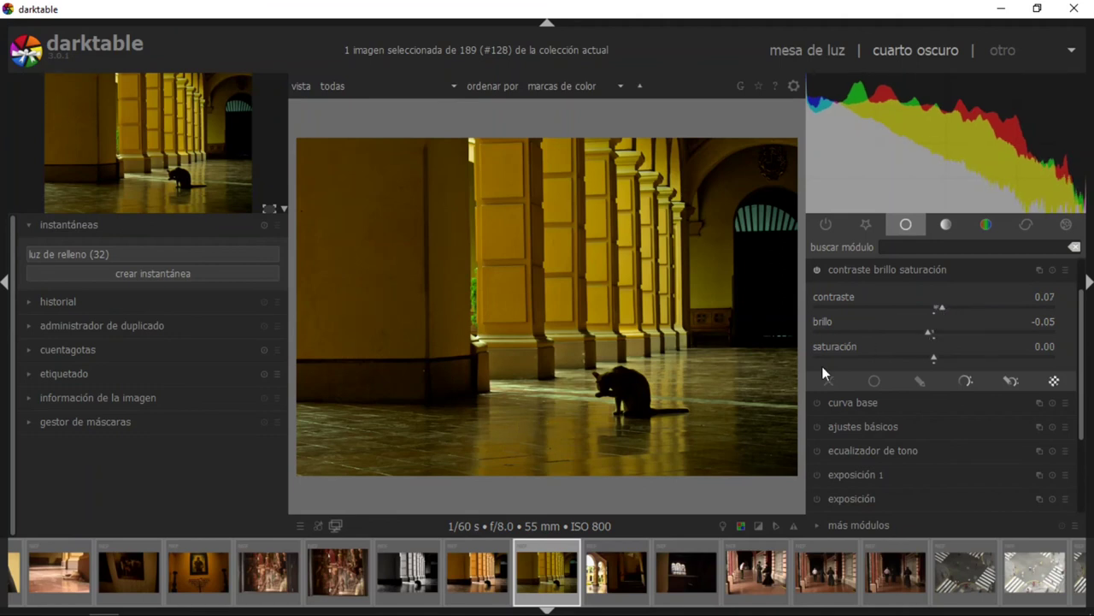
{"action": "left_click", "coordinate": [833, 271]}
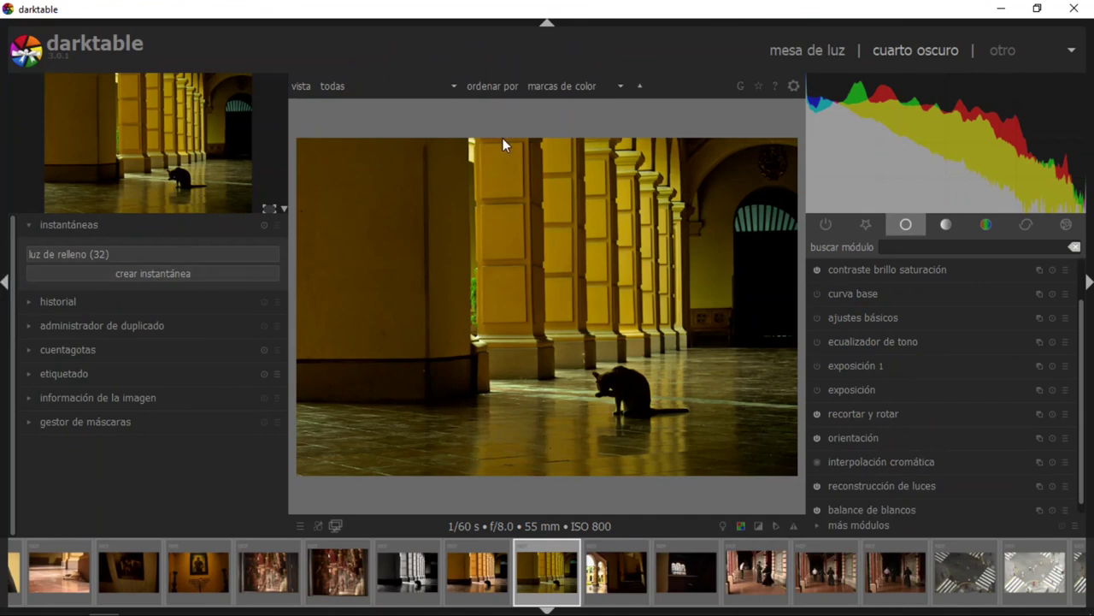
In the lighttable, set the JPEG (8-bit) export quality to 100
{"action": "left_click", "coordinate": [784, 52]}
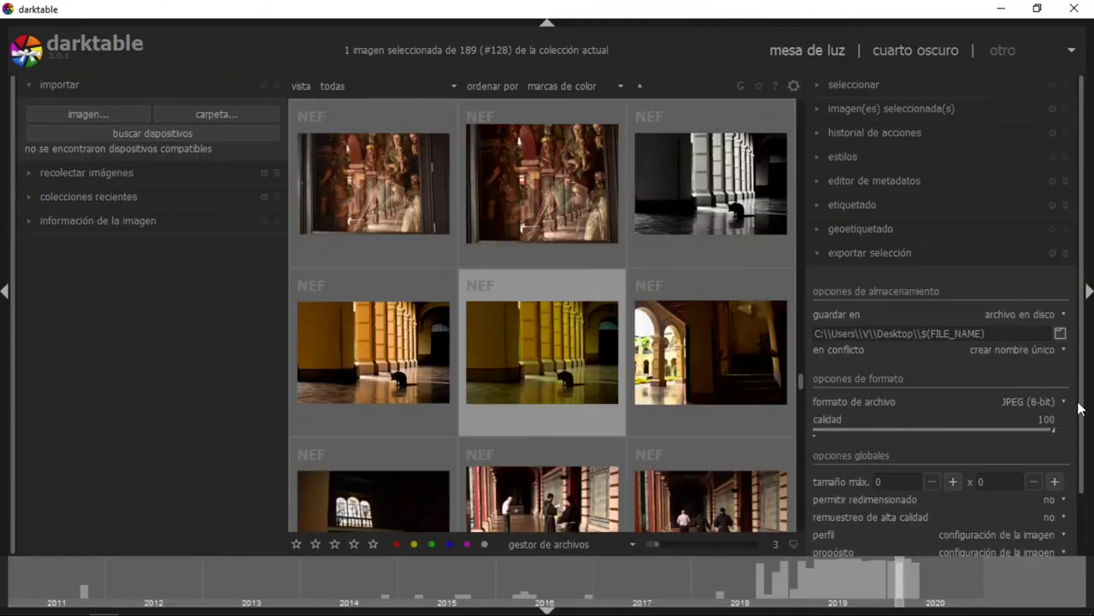
{"action": "scroll", "coordinate": [1076, 409], "scroll_direction": "down", "scroll_amount": 3}
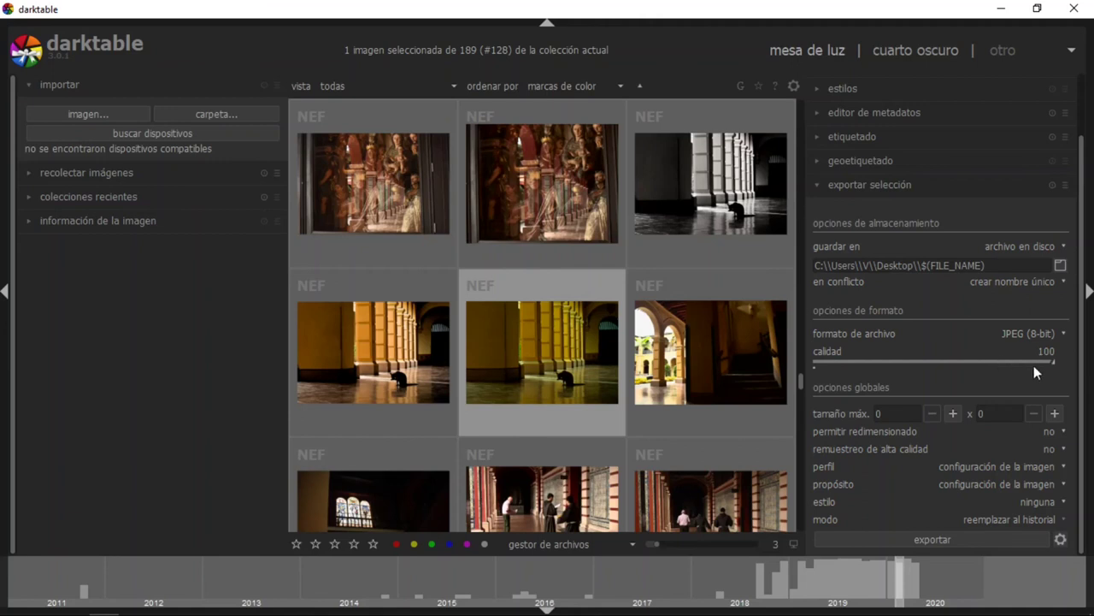
{"action": "mouse_move", "coordinate": [1053, 362]}
{"action": "left_mouse_down"}
{"action": "mouse_move", "coordinate": [919, 369]}
{"action": "mouse_move", "coordinate": [977, 368]}
{"action": "left_mouse_up"}
{"action": "left_click_drag", "start_coordinate": [1043, 373], "coordinate": [1035, 372]}
{"action": "left_click_drag", "start_coordinate": [1031, 372], "coordinate": [1026, 372]}
Keep JPEG (8-bit) as the file format and export the cat photo to disk
{"action": "left_click", "coordinate": [1043, 335]}
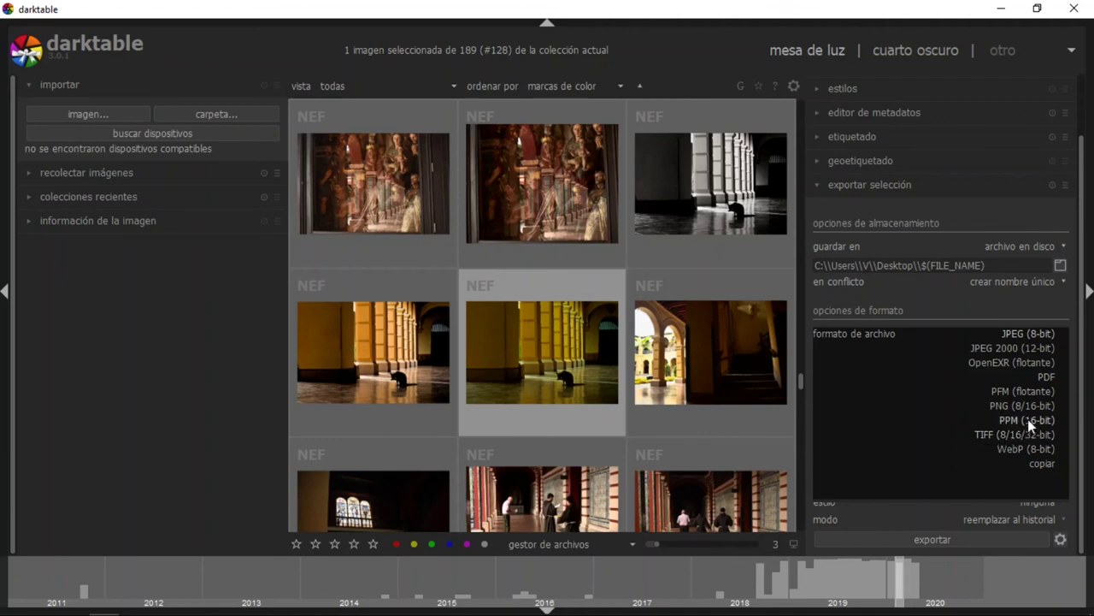
{"action": "left_click", "coordinate": [1016, 308]}
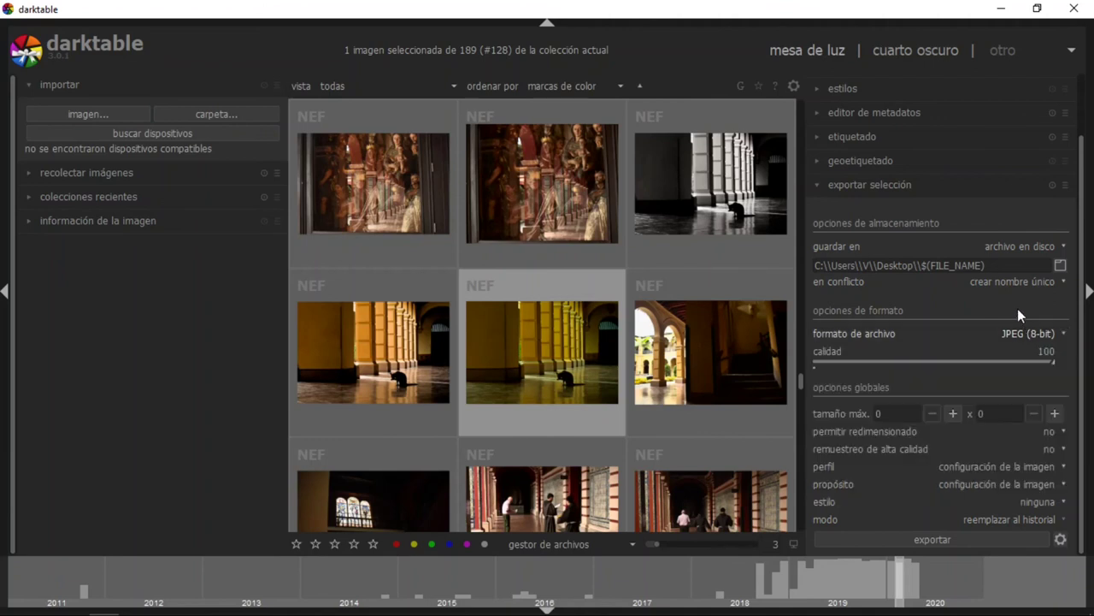
{"action": "left_click", "coordinate": [931, 540]}
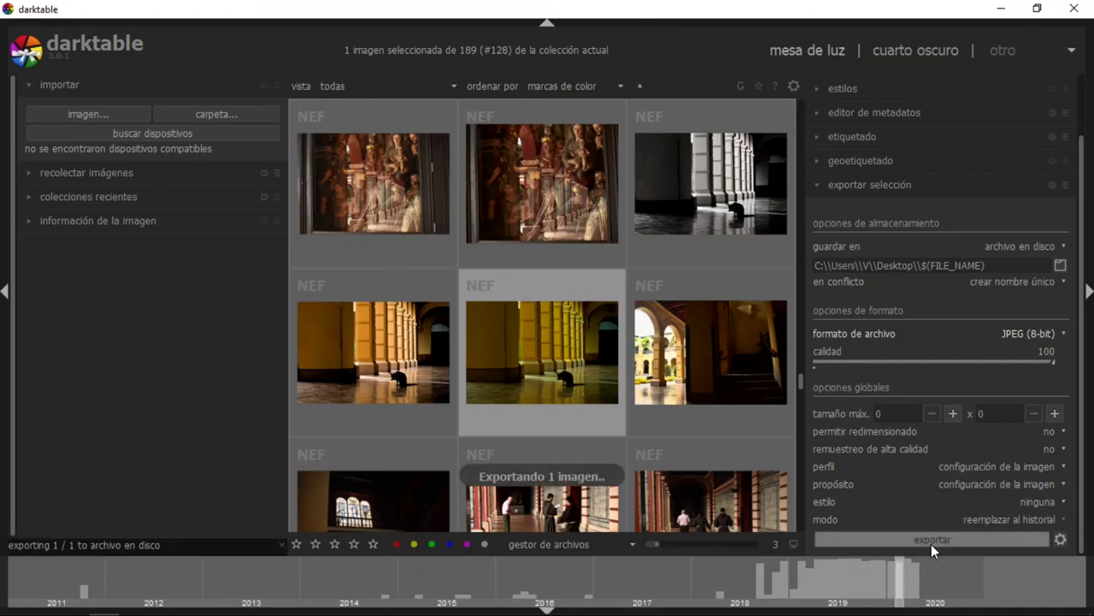